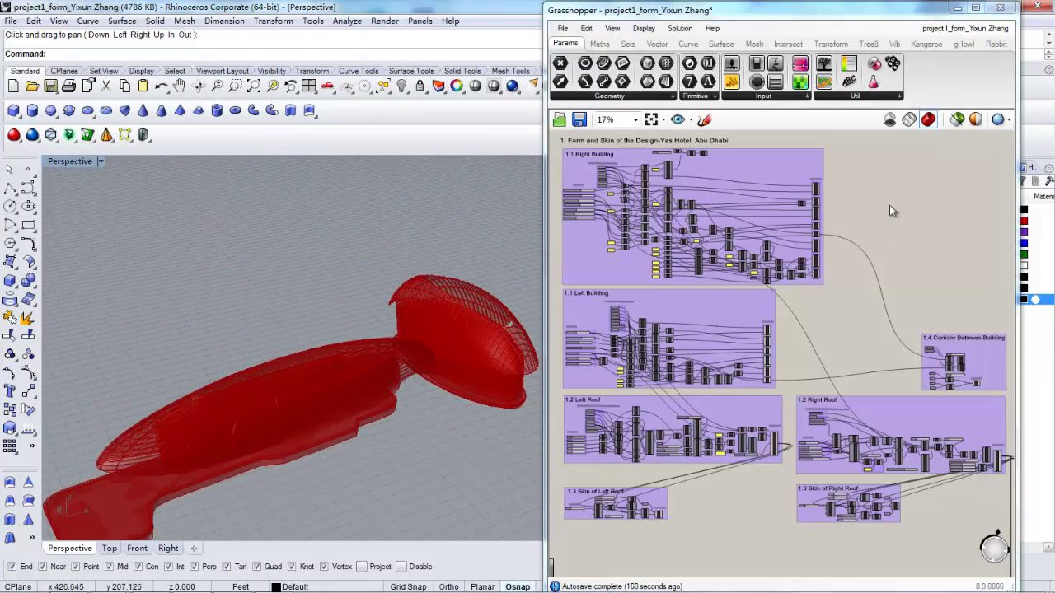
Inspect the base control curves in the Top view with all of them selected, and return to the Perspective view
scroll(890, 208, up, 2)
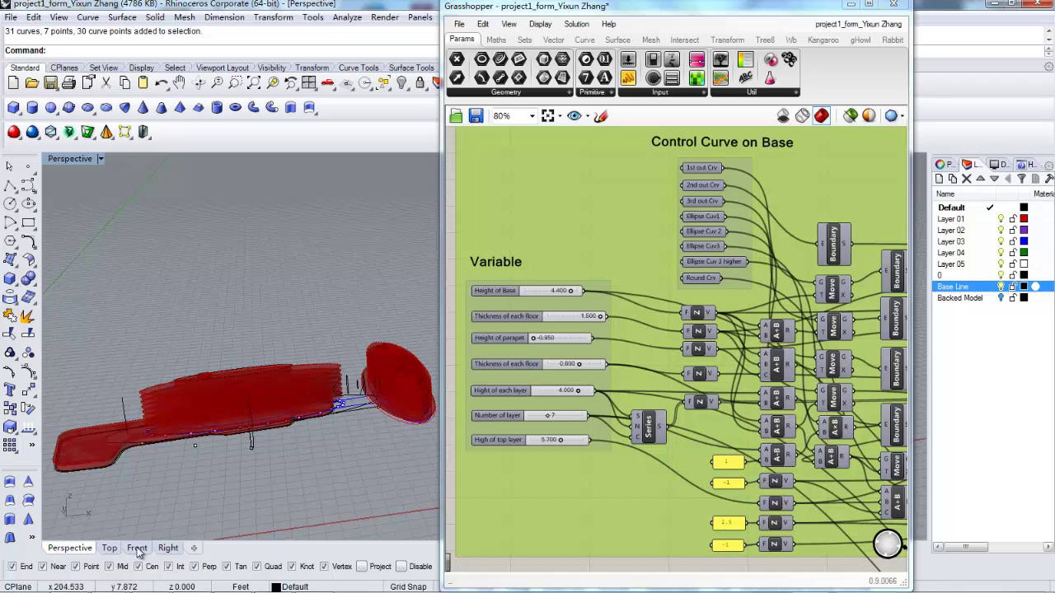
click(108, 549)
scroll(274, 416, up, 2)
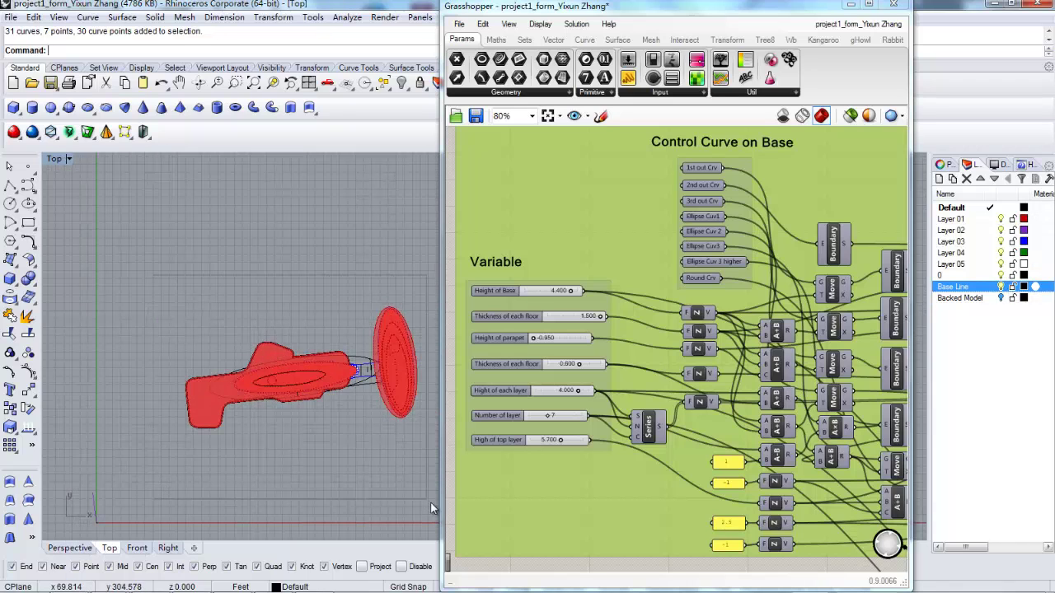
drag(431, 503, 428, 501)
scroll(329, 436, up, 3)
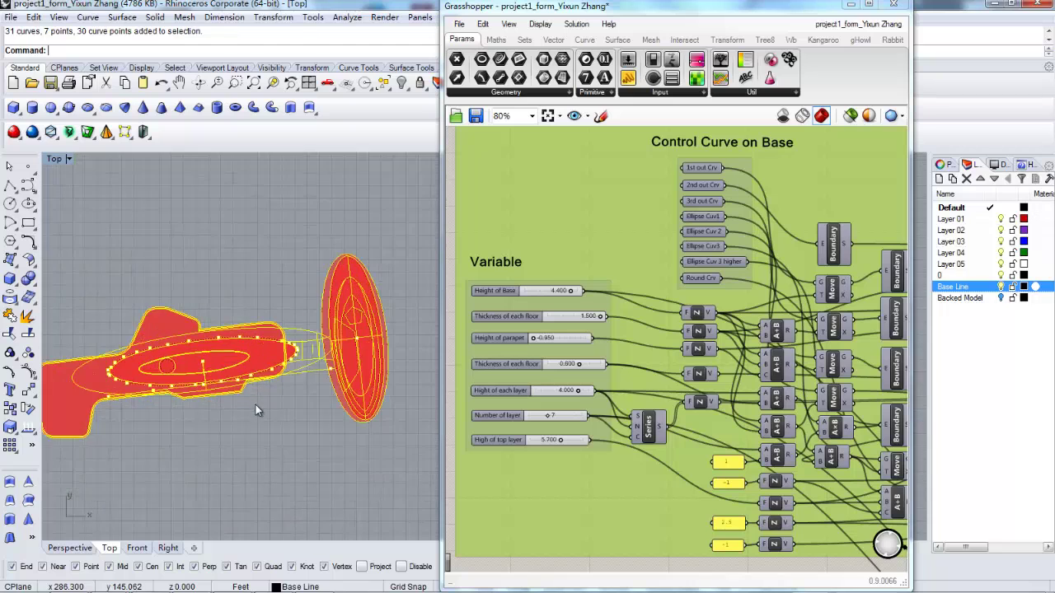
right_drag(283, 419, 313, 426)
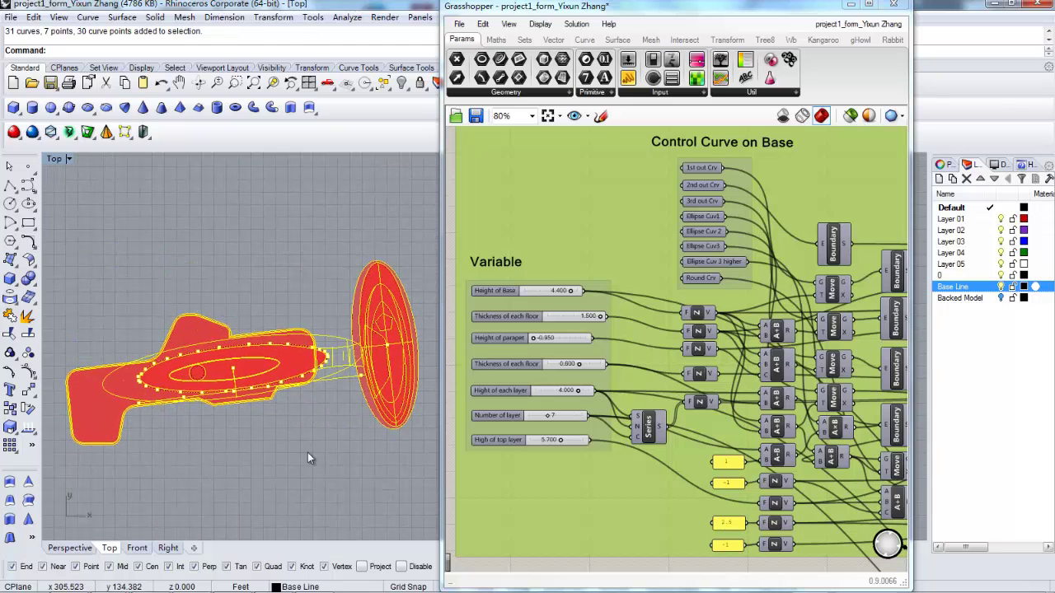
click(71, 548)
scroll(216, 449, up, 6)
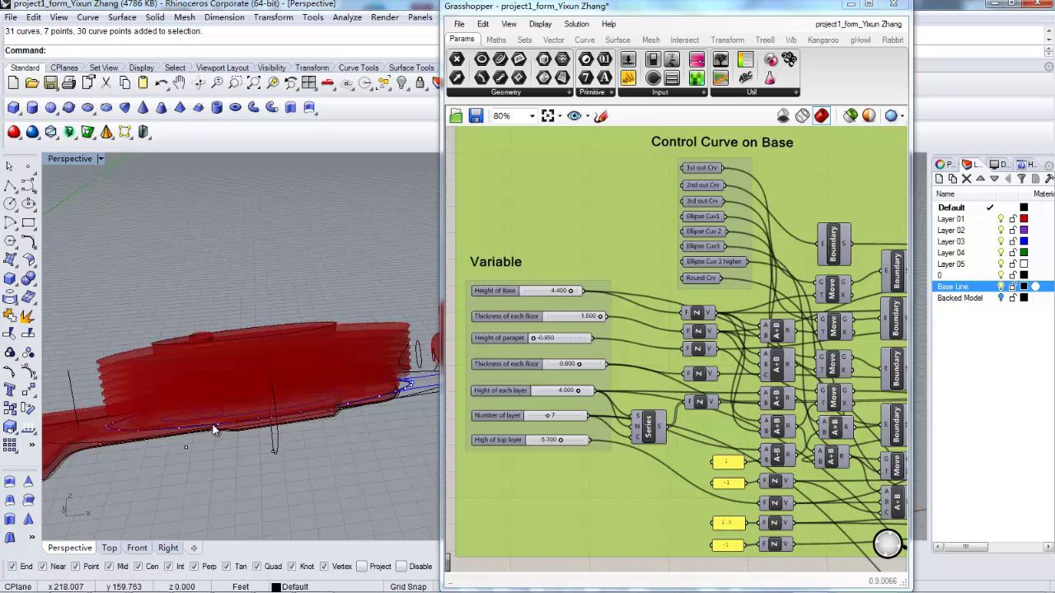
Try reshaping the long ellipse curve on the base by moving a control point at its far end from the corridor
click(190, 438)
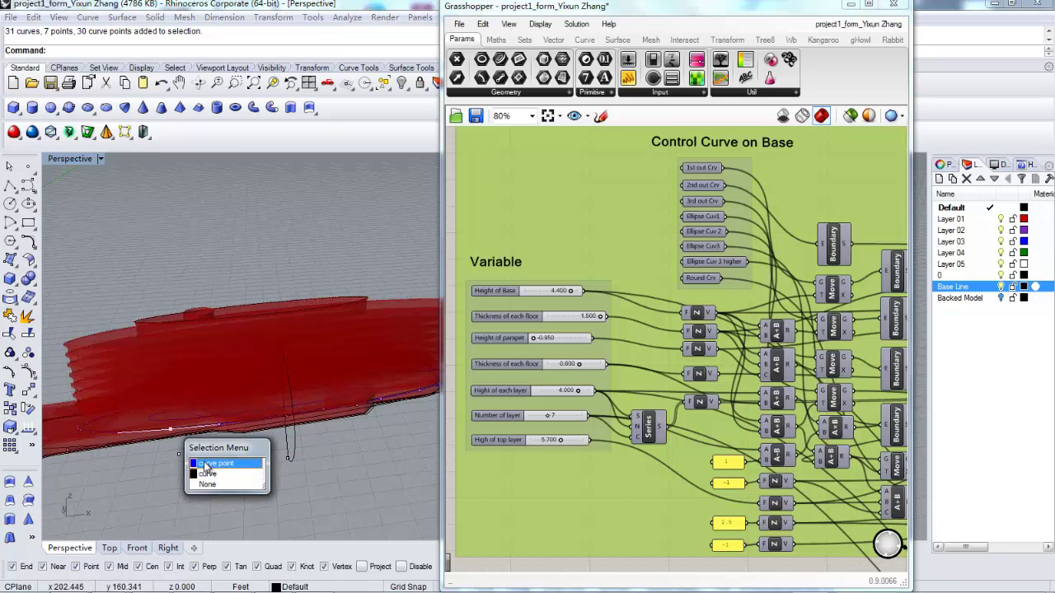
click(92, 431)
click(88, 430)
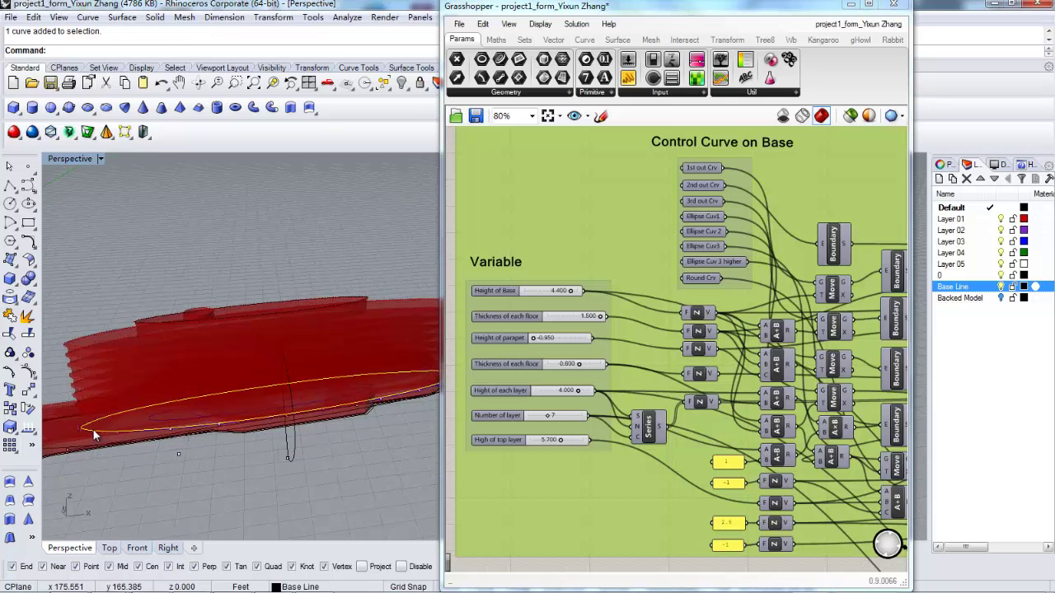
click(93, 429)
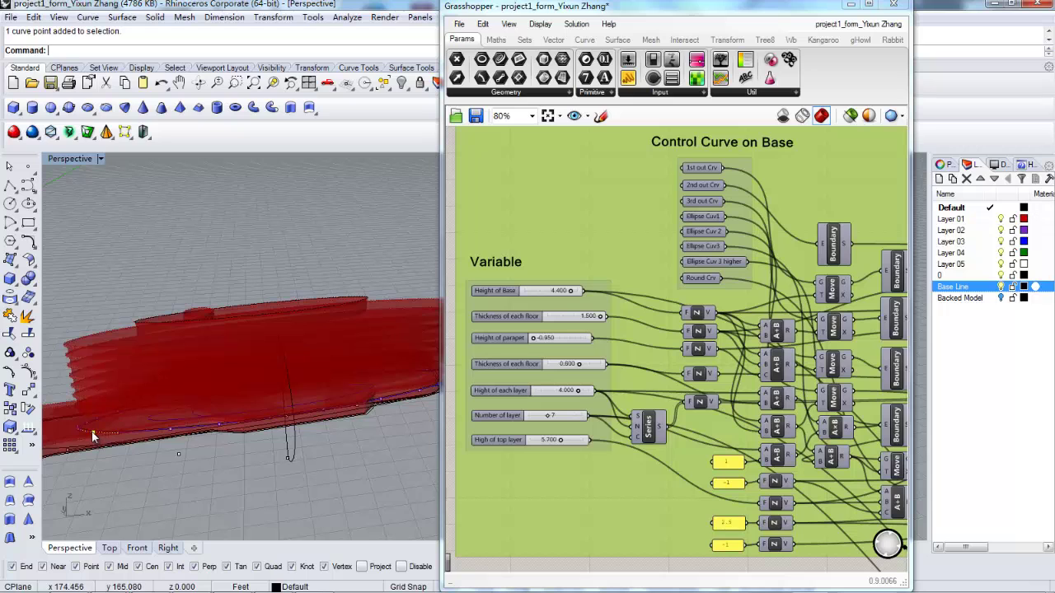
drag(94, 430, 193, 436)
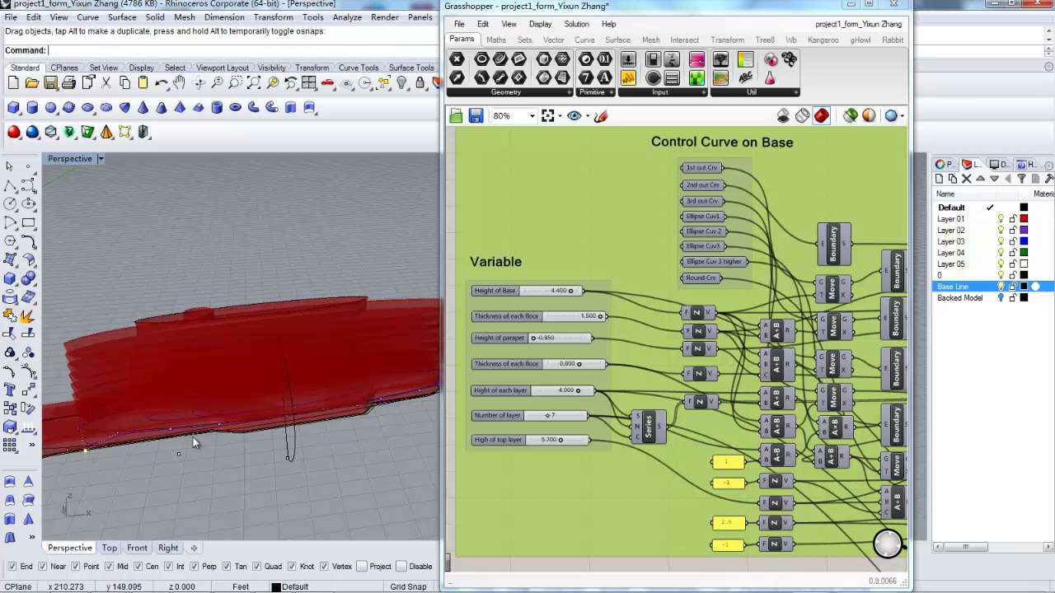
Try moving a control point at the corridor end of the same base ellipse curve
click(320, 405)
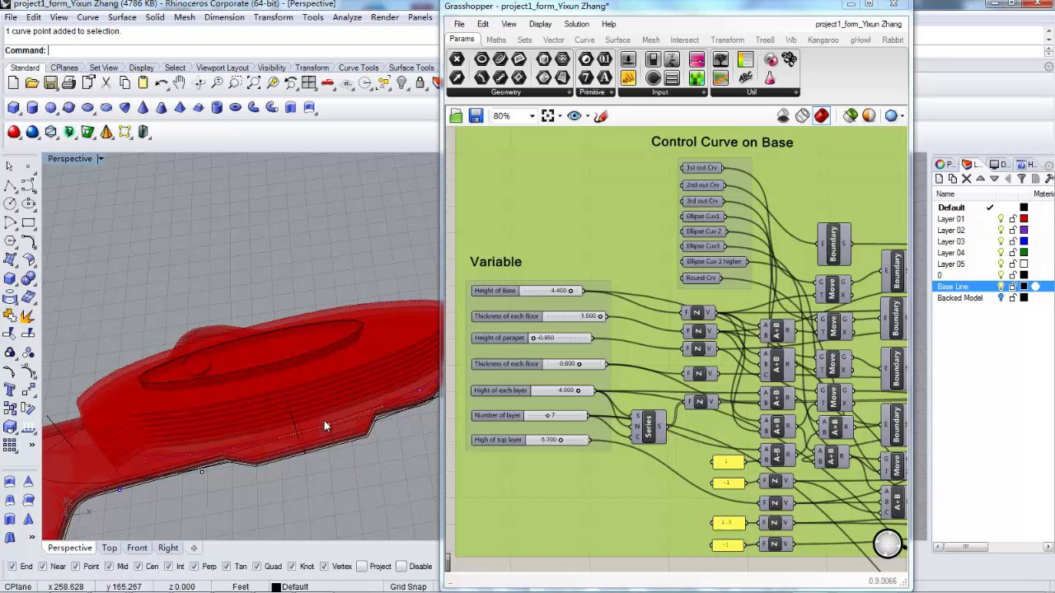
drag(326, 424, 394, 401)
click(381, 380)
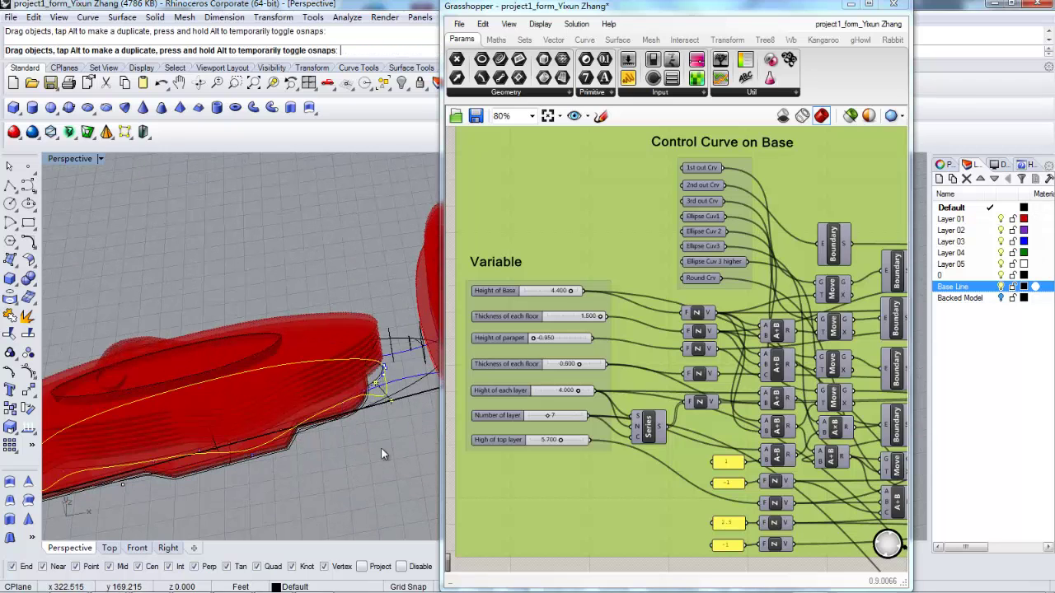
Examine the Grasshopper components that move, bound and extrude the base control curves into building floors
scroll(324, 453, down, 3)
right_drag(876, 478, 816, 473)
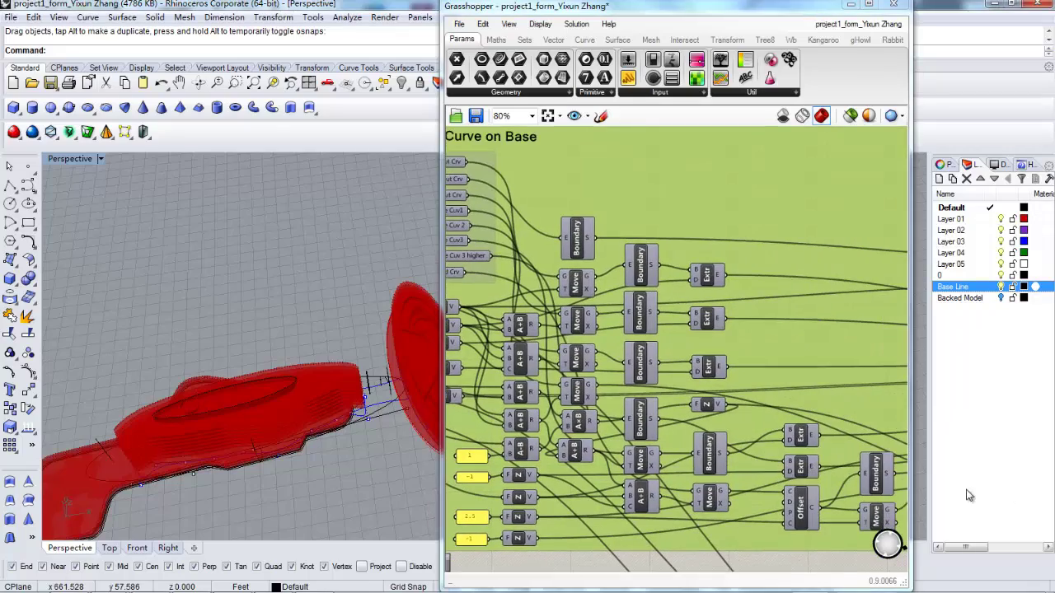
scroll(717, 372, up, 2)
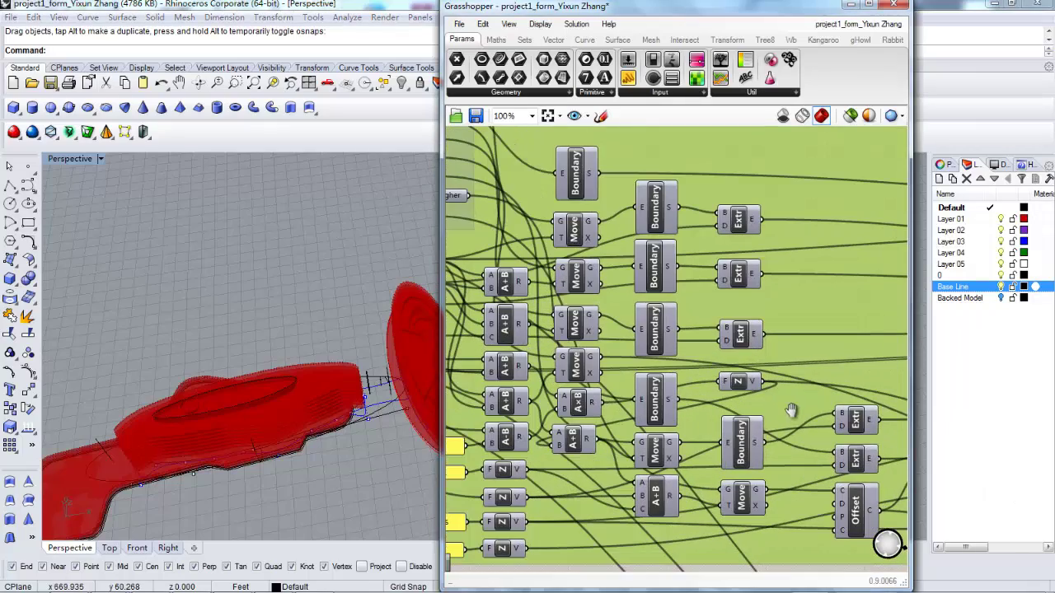
right_drag(796, 412, 755, 392)
scroll(778, 405, down, 1)
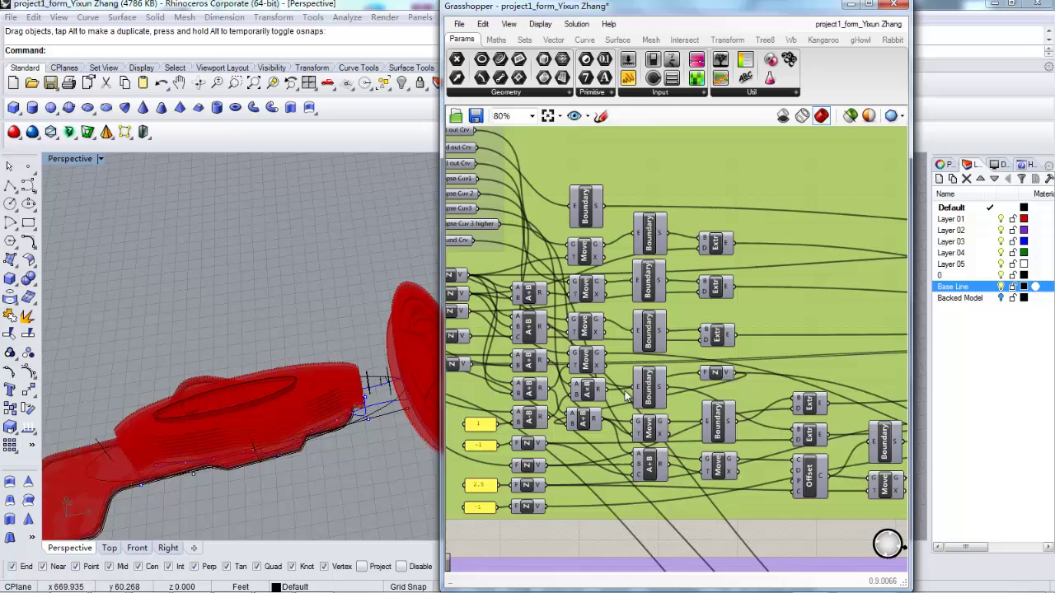
right_drag(599, 389, 683, 385)
scroll(553, 370, up, 1)
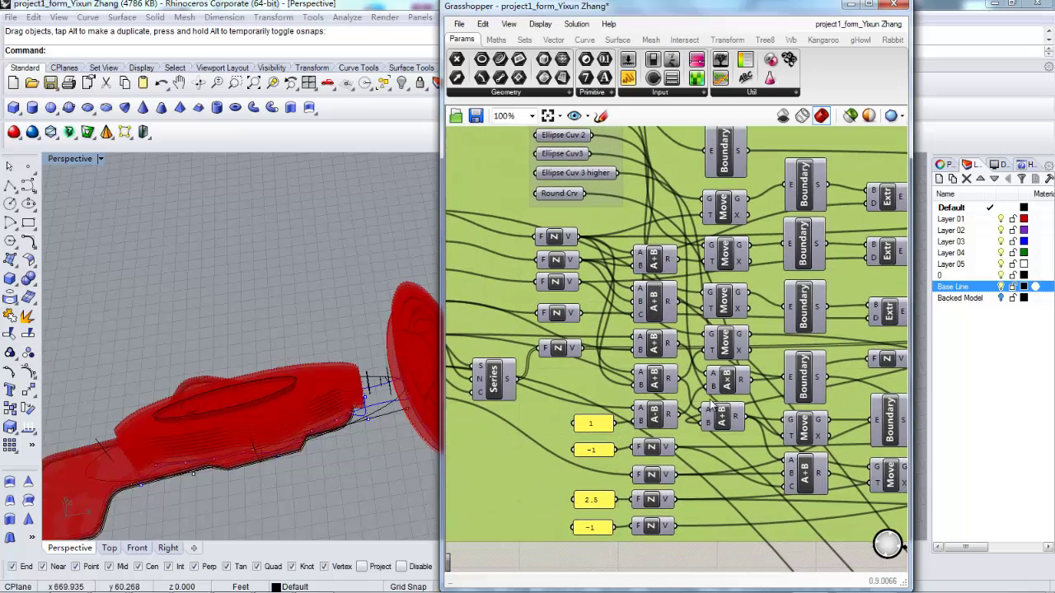
scroll(697, 416, up, 1)
right_drag(603, 399, 610, 400)
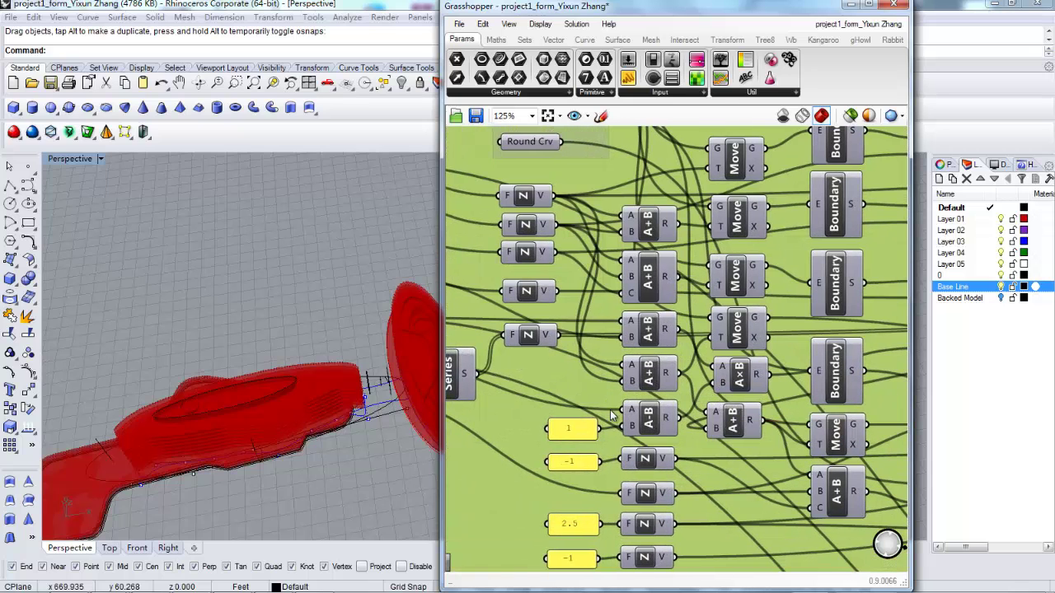
Undo the base curve point moves and the layer visibility change in Rhino
key(ctrl+z)
key(ctrl+z)
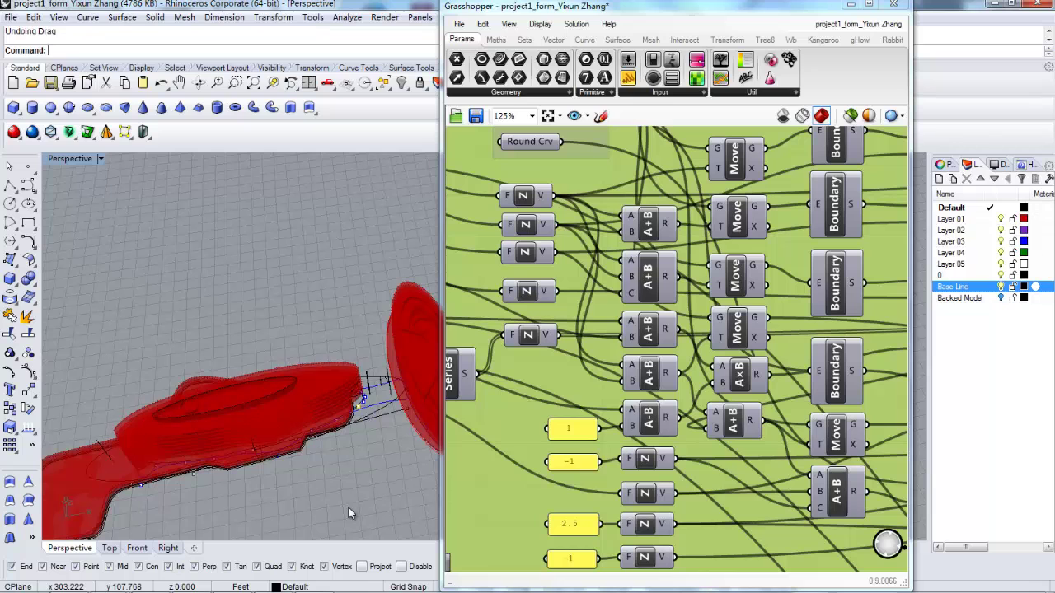
Disable the Series component that stacks the building layers, compare the model without it, and enable it again
right_drag(506, 483, 628, 472)
click(583, 381)
right_drag(587, 401, 687, 424)
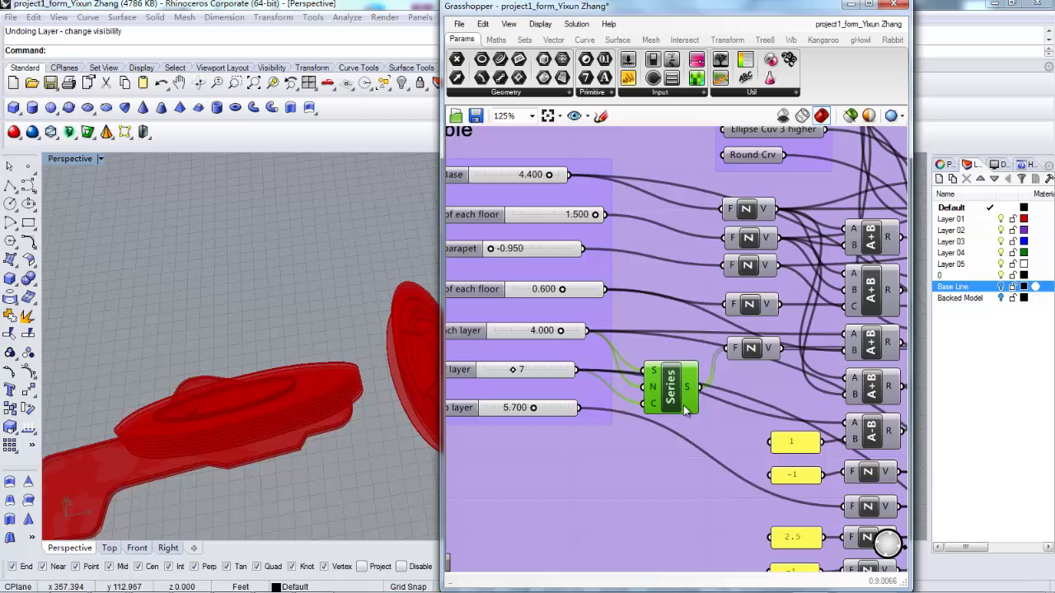
right_click(686, 412)
click(692, 431)
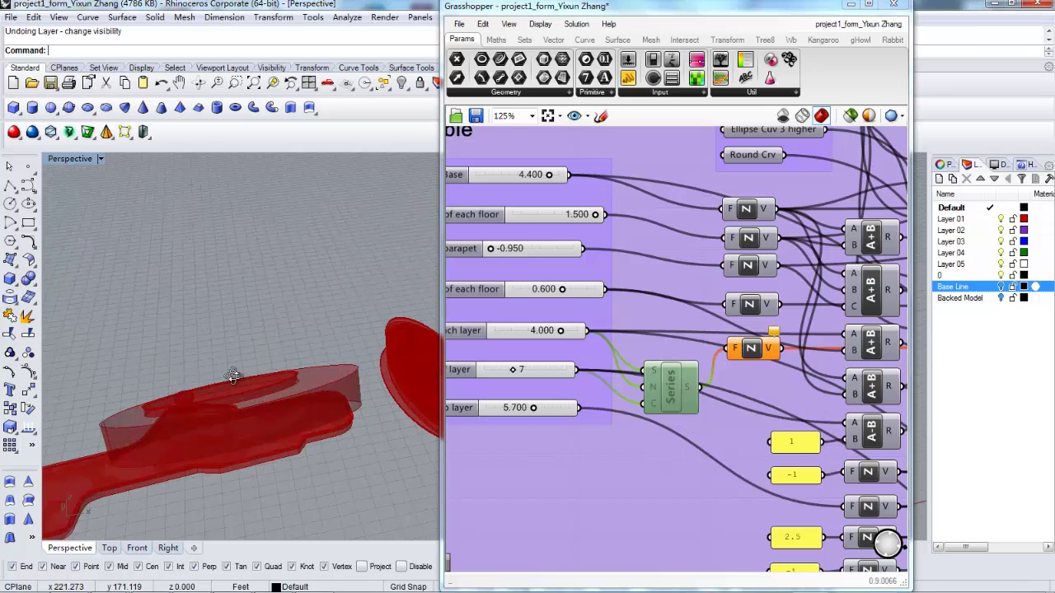
right_click(671, 399)
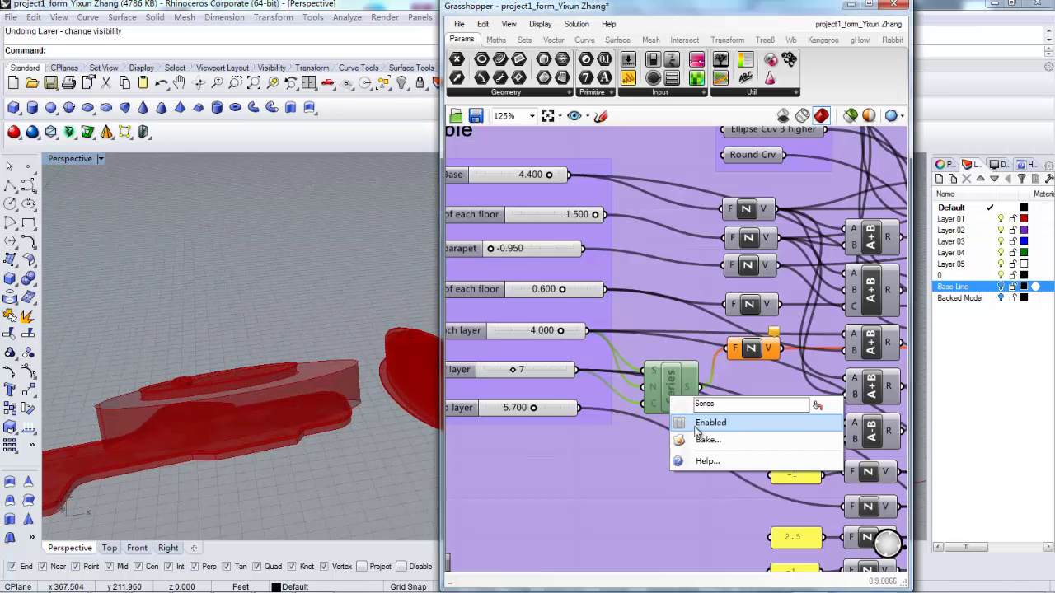
click(694, 427)
Set the Number of layer variable to 10
scroll(736, 447, down, 1)
scroll(518, 298, up, 1)
right_drag(527, 297, 611, 360)
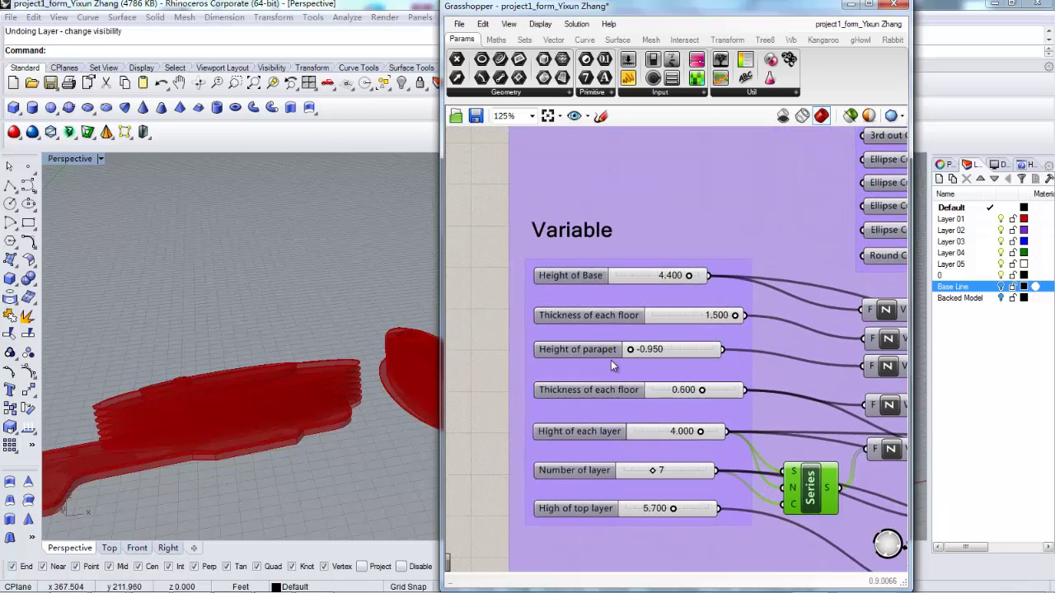
right_drag(358, 461, 370, 449)
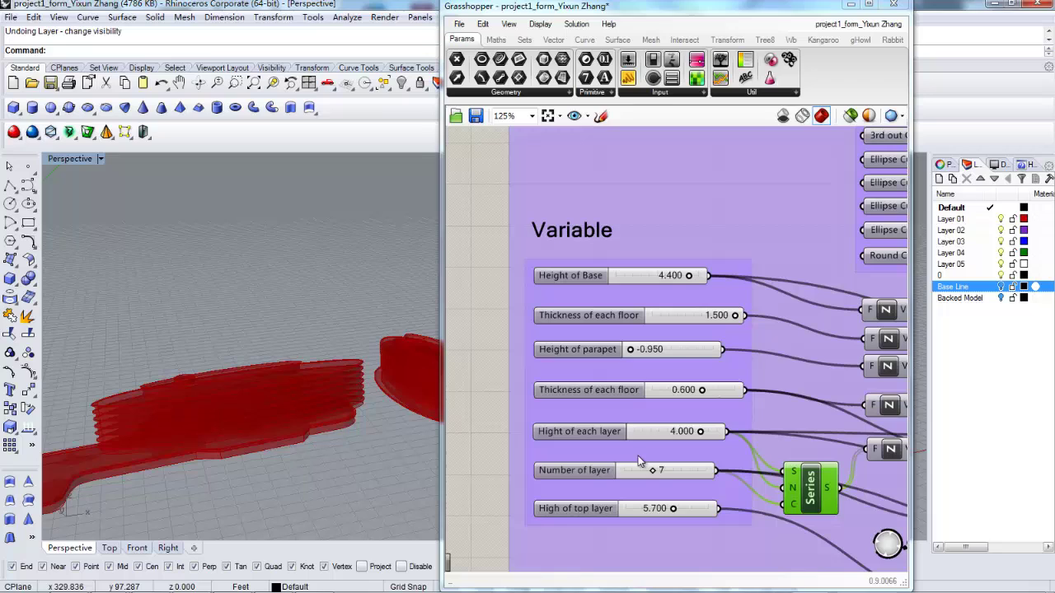
double_click(671, 474)
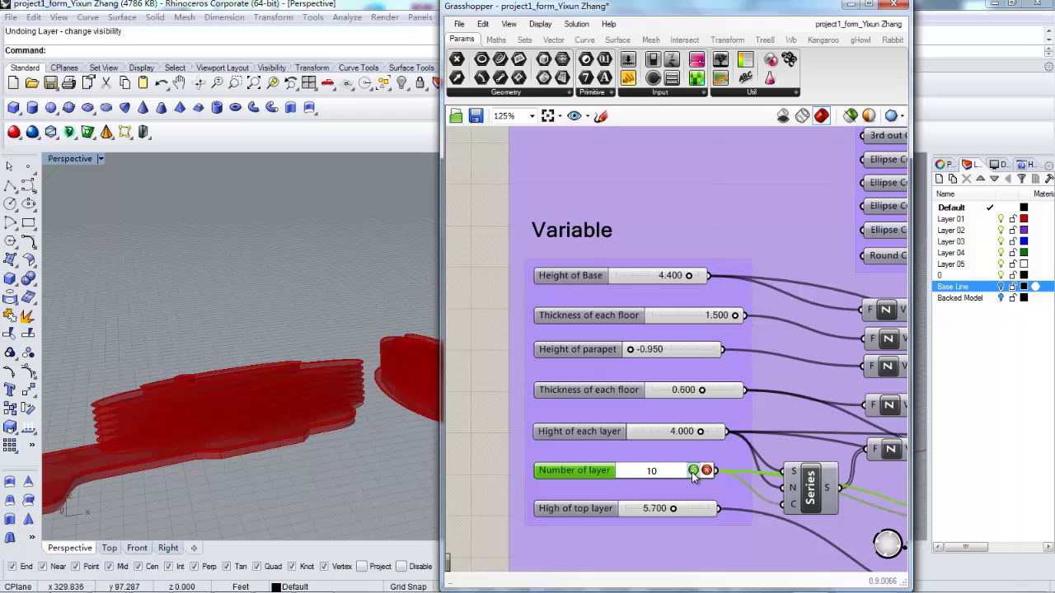
click(693, 471)
right_drag(331, 445, 302, 443)
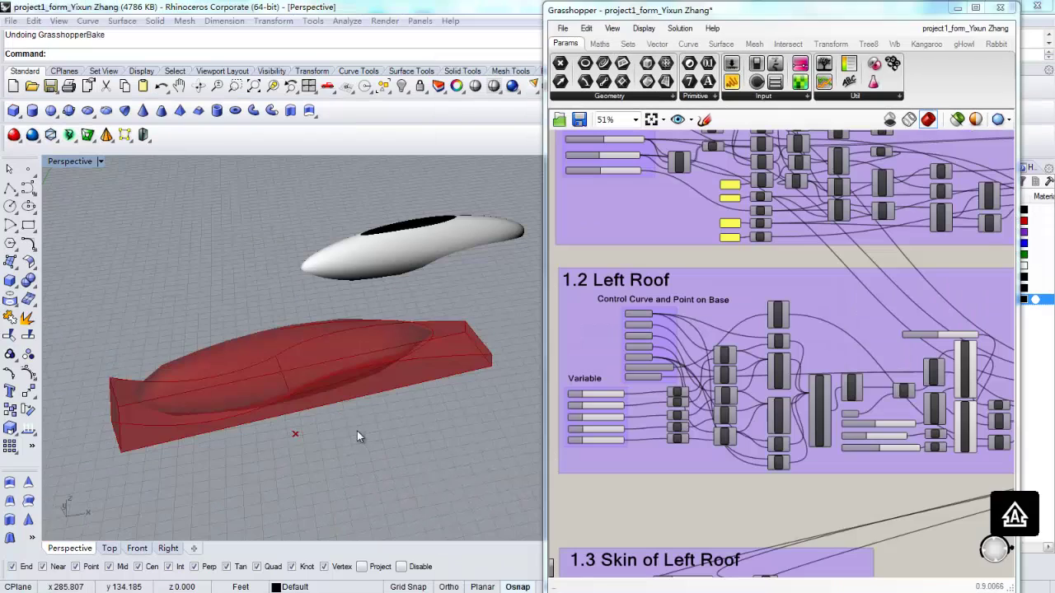
Turn off the preview of the "Solid Geometry for cut" and "Ellipse solid on base" components in the 1.2 Left Roof group
right_drag(357, 431, 362, 437)
right_drag(652, 450, 626, 466)
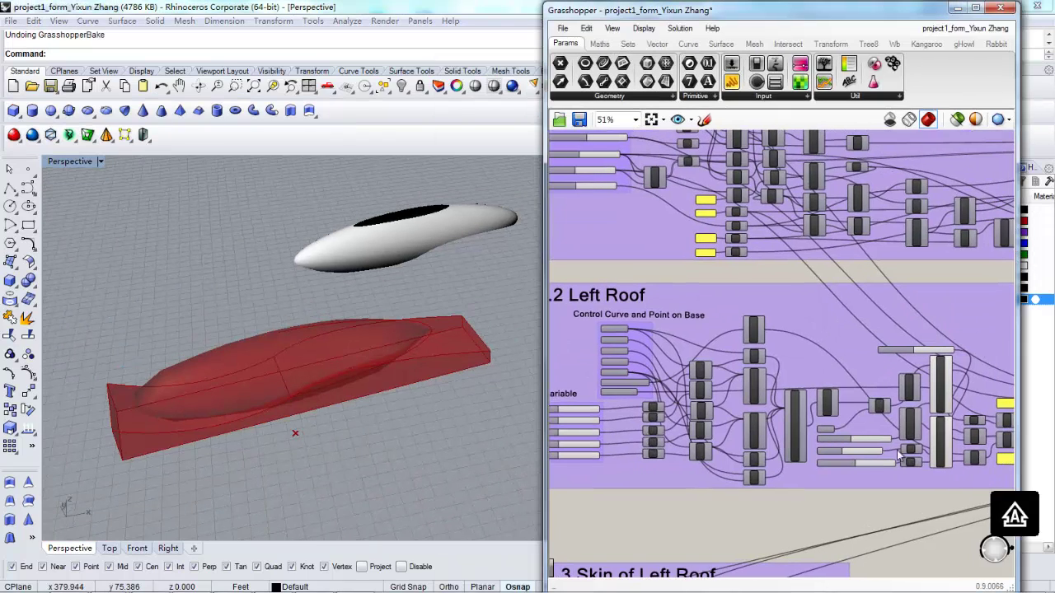
scroll(900, 455, up, 6)
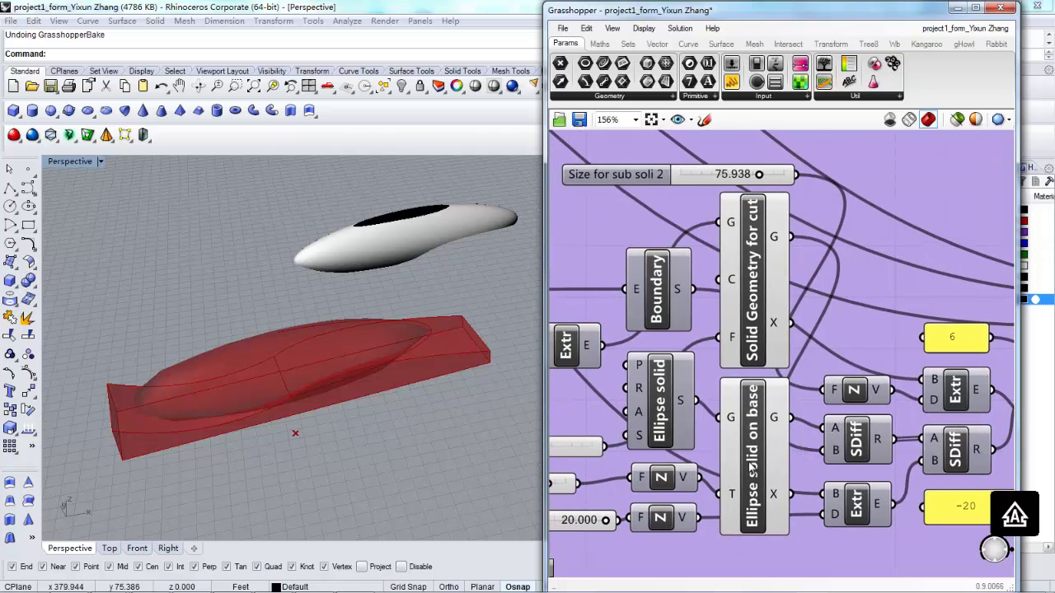
click(751, 468)
shift+click(763, 350)
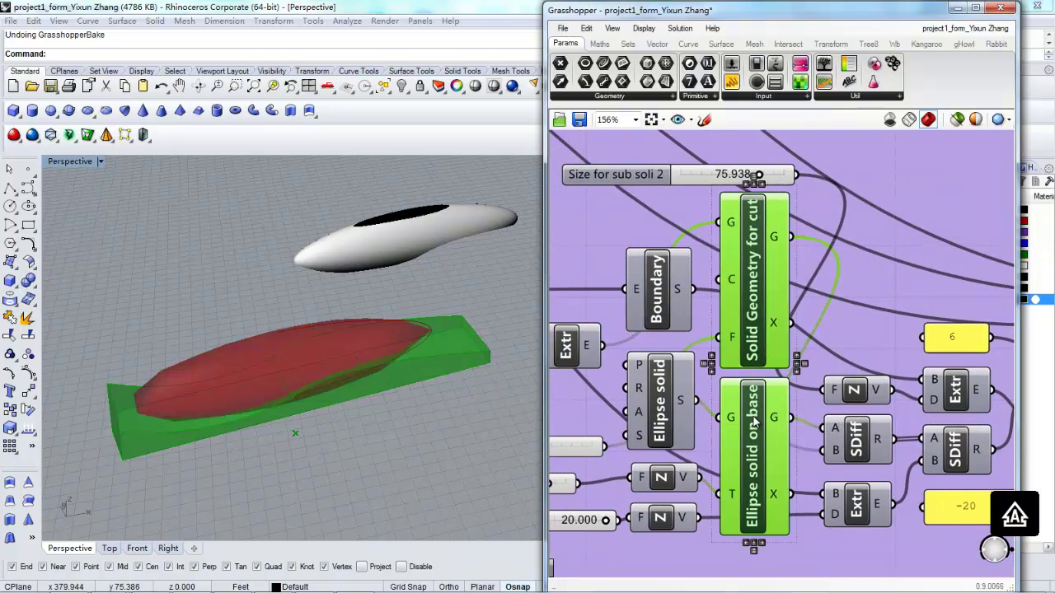
middle_click(754, 412)
click(781, 389)
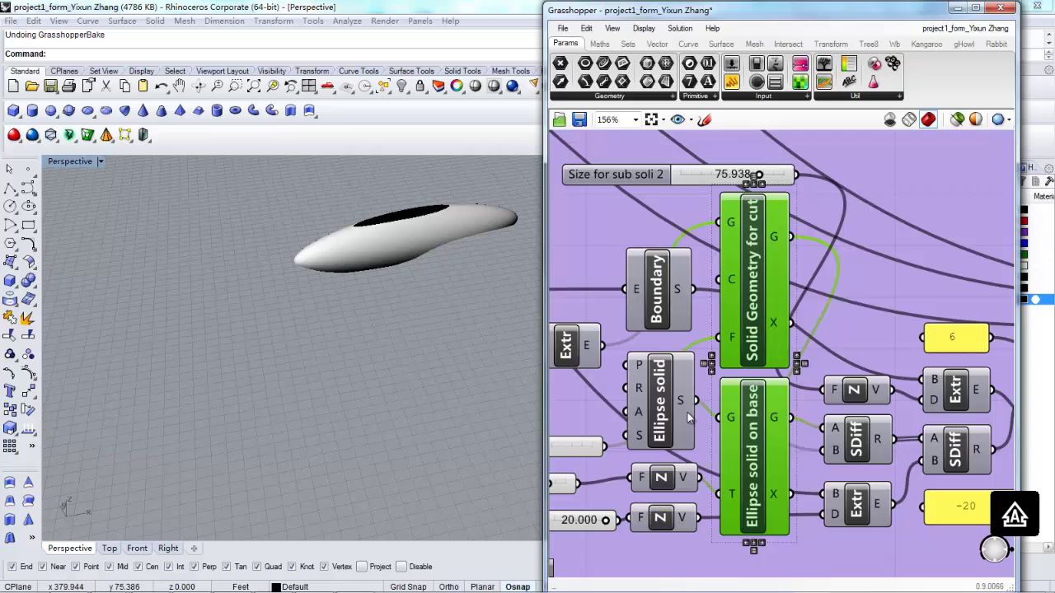
Toggle the preview of the "Final left over head structure" outcome component in the Left Roof group
scroll(749, 413, down, 6)
scroll(748, 412, up, 3)
click(821, 412)
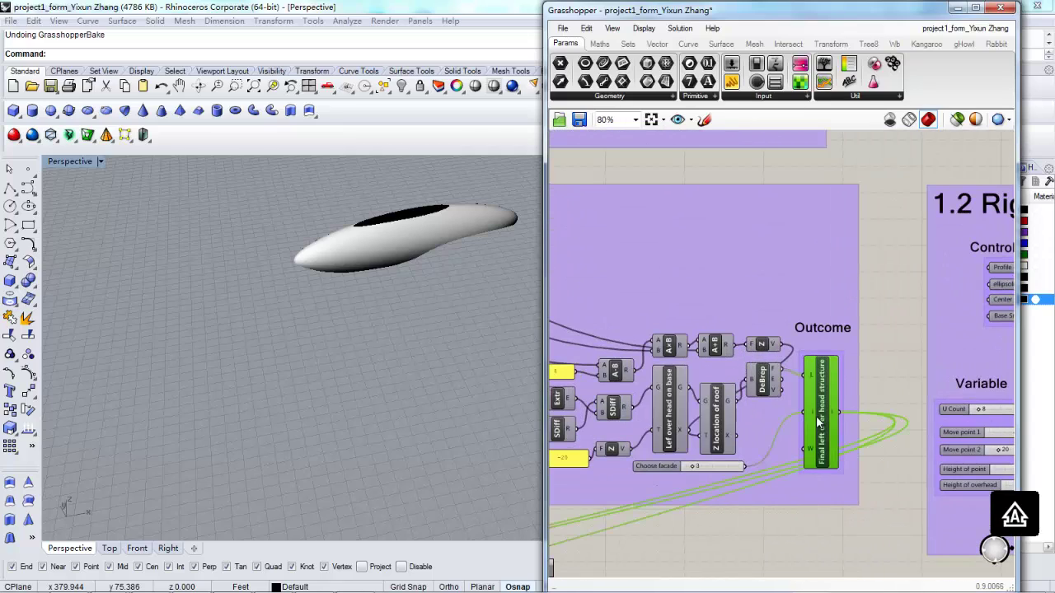
right_click(833, 414)
click(849, 443)
right_drag(465, 403, 442, 405)
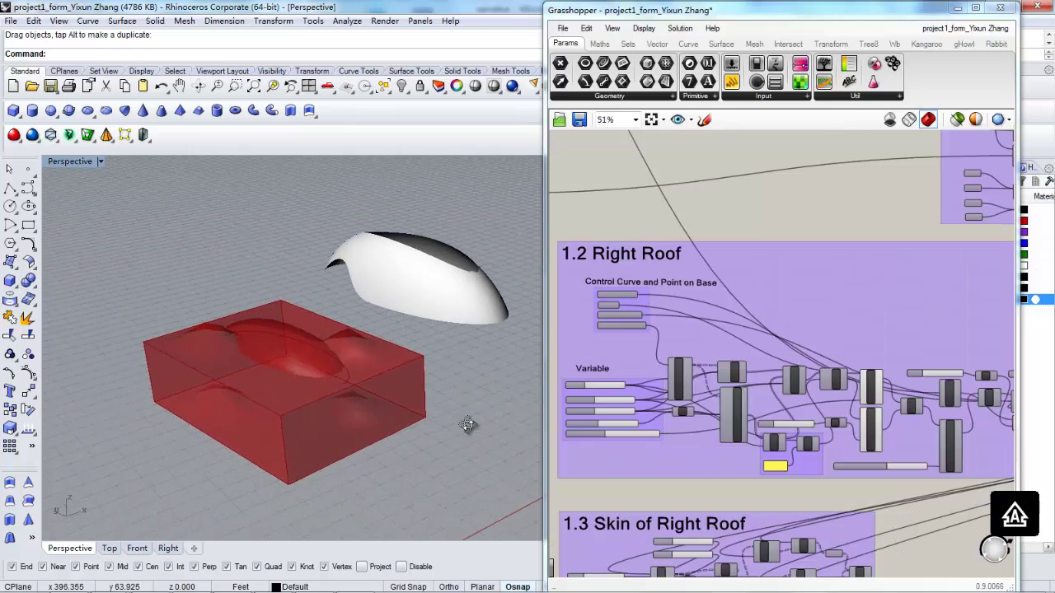
Turn off the preview of the Scale NU and "Subtraction solid" components in the 1.2 Right Roof group
scroll(897, 367, up, 5)
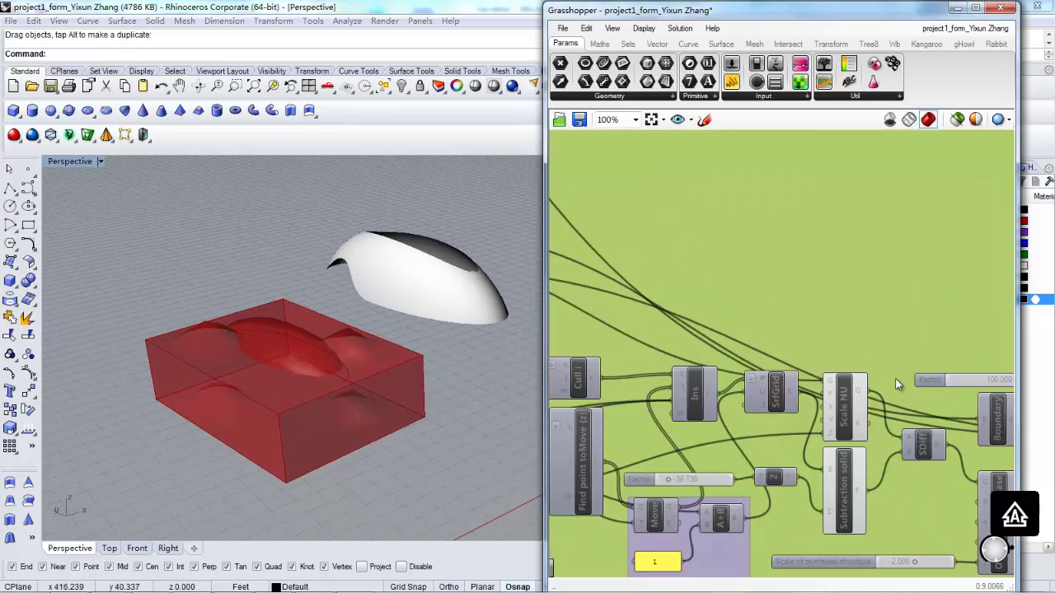
click(824, 445)
click(827, 528)
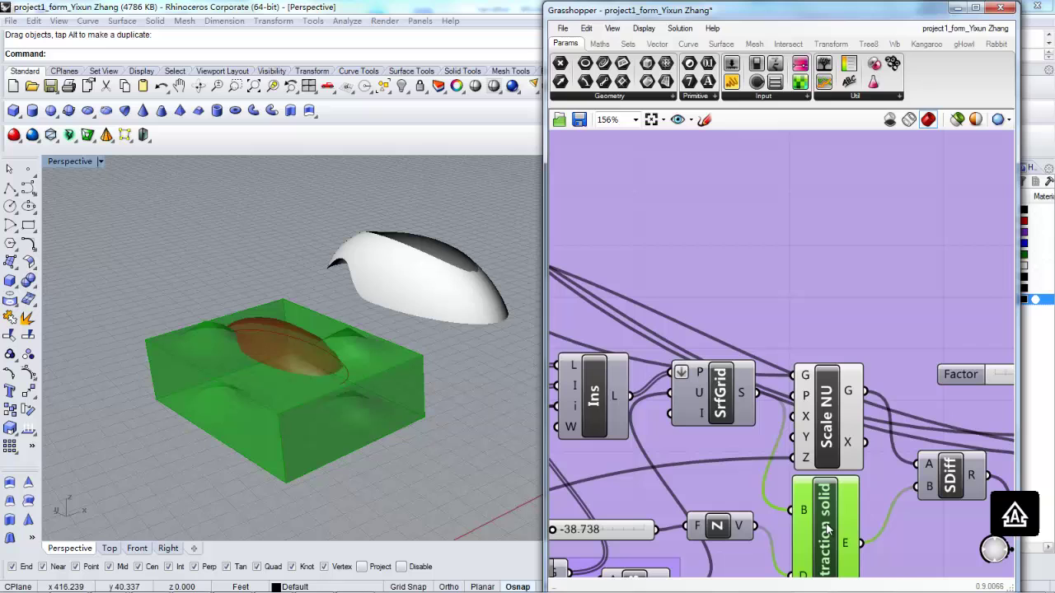
shift+click(831, 445)
middle_click(823, 425)
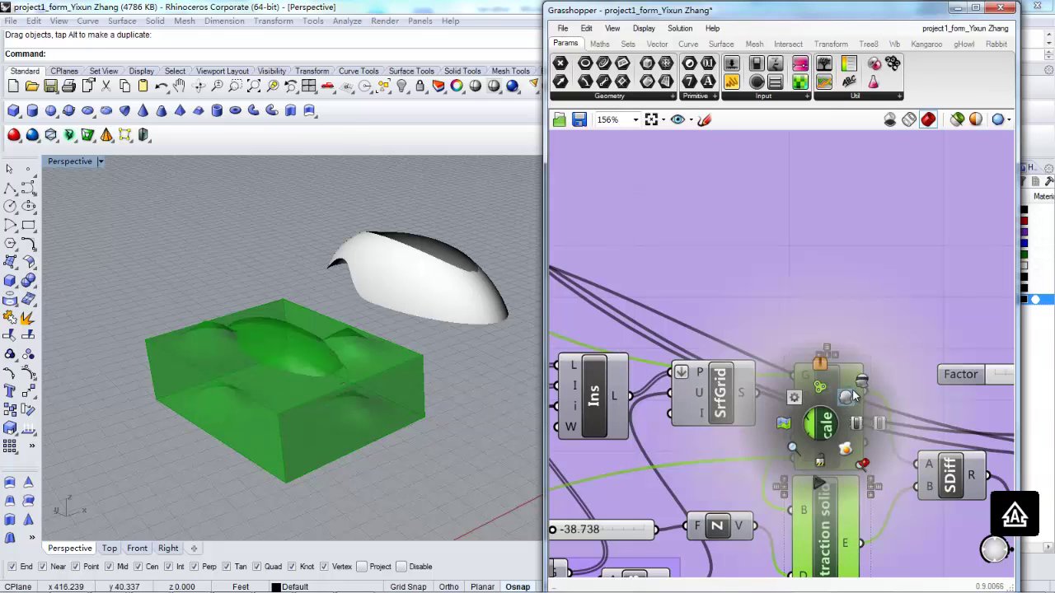
click(857, 382)
Toggle the preview of the outcome component in the 1.2 Right Roof group
scroll(694, 449, down, 6)
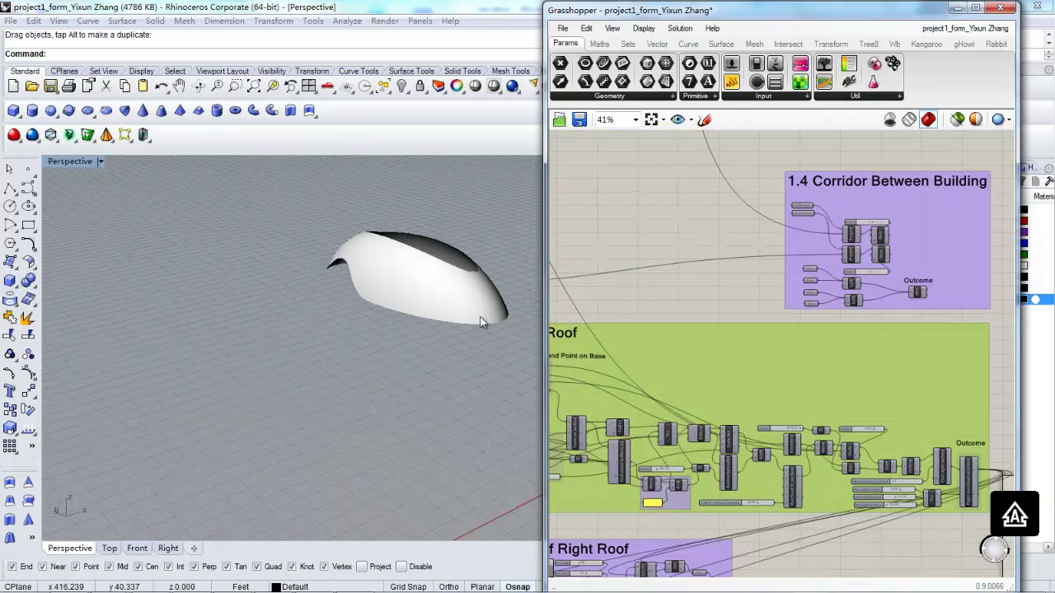
click(969, 480)
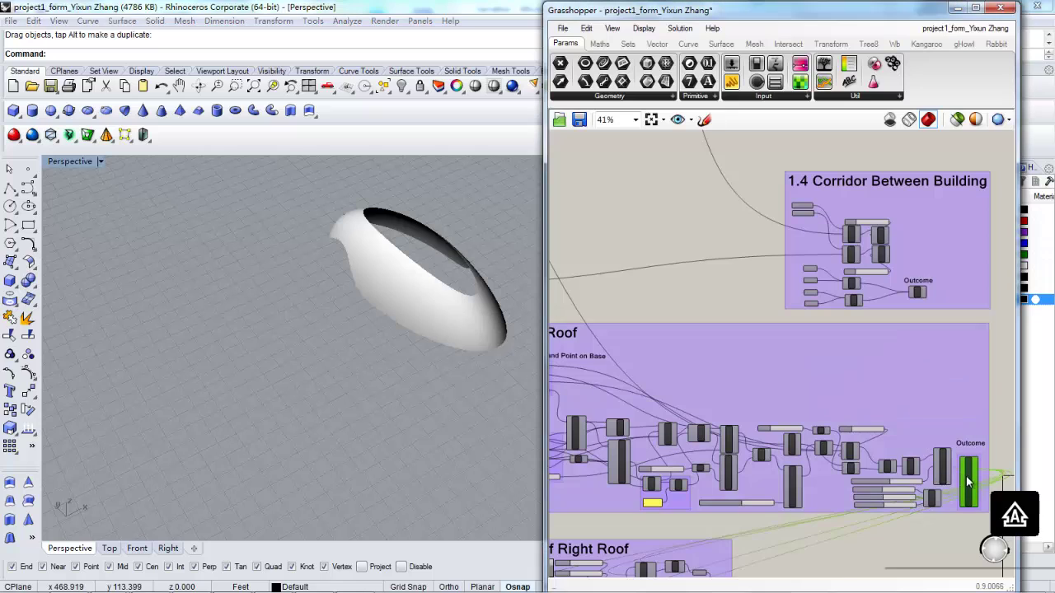
right_click(969, 479)
click(916, 497)
right_drag(452, 316, 365, 366)
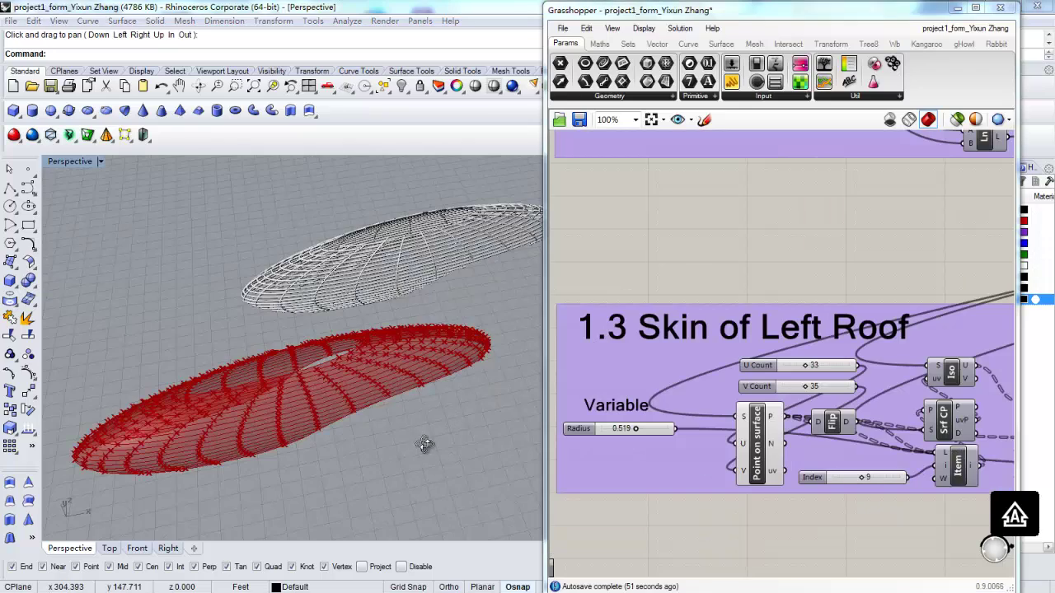
Set the U Count in the 1.3 Skin of Left Roof group to 35 while highlighting the Point on surface geometry
right_drag(408, 488, 437, 424)
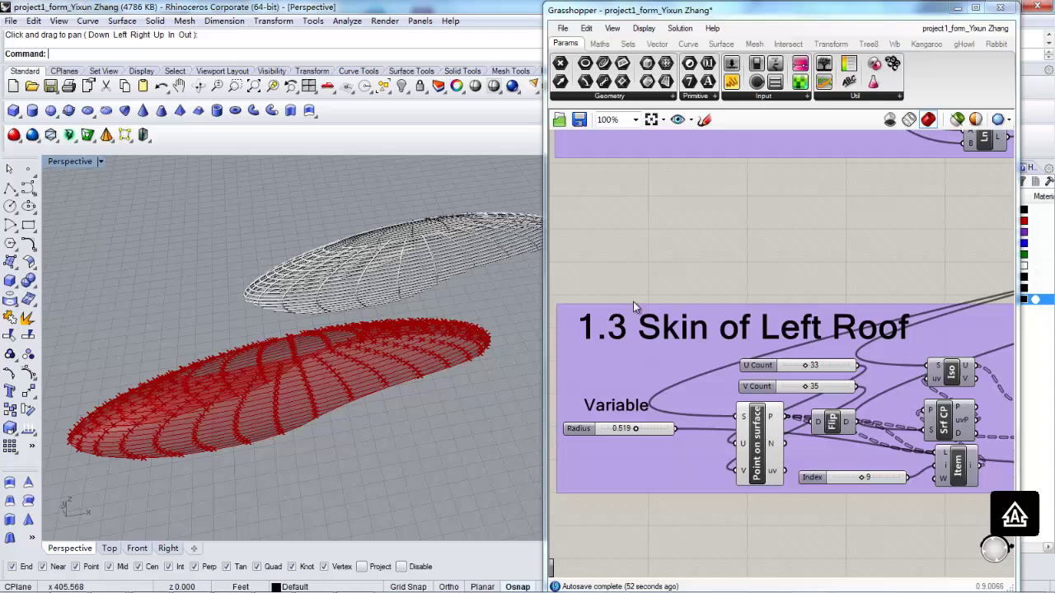
right_drag(782, 288, 711, 283)
right_drag(893, 348, 837, 322)
click(627, 421)
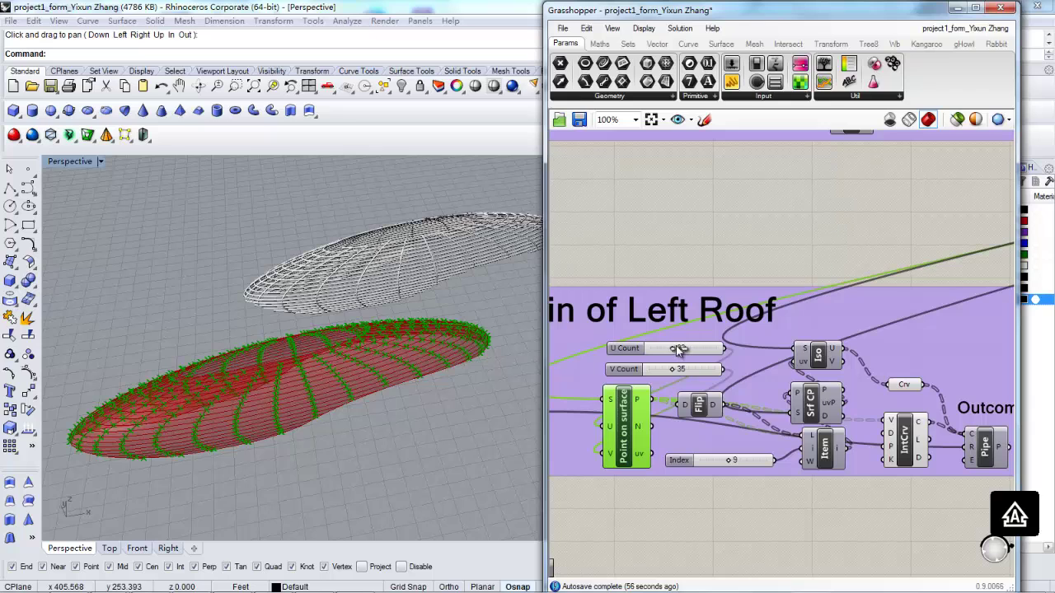
mouse_move(677, 349)
mouse_down()
mouse_move(691, 349)
mouse_move(677, 350)
mouse_up()
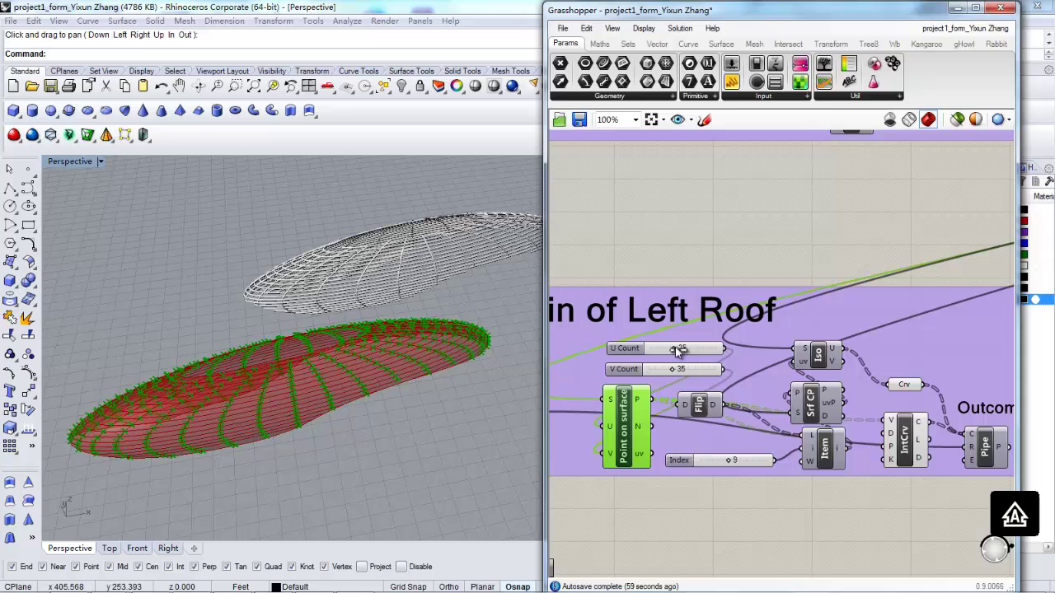
click(818, 504)
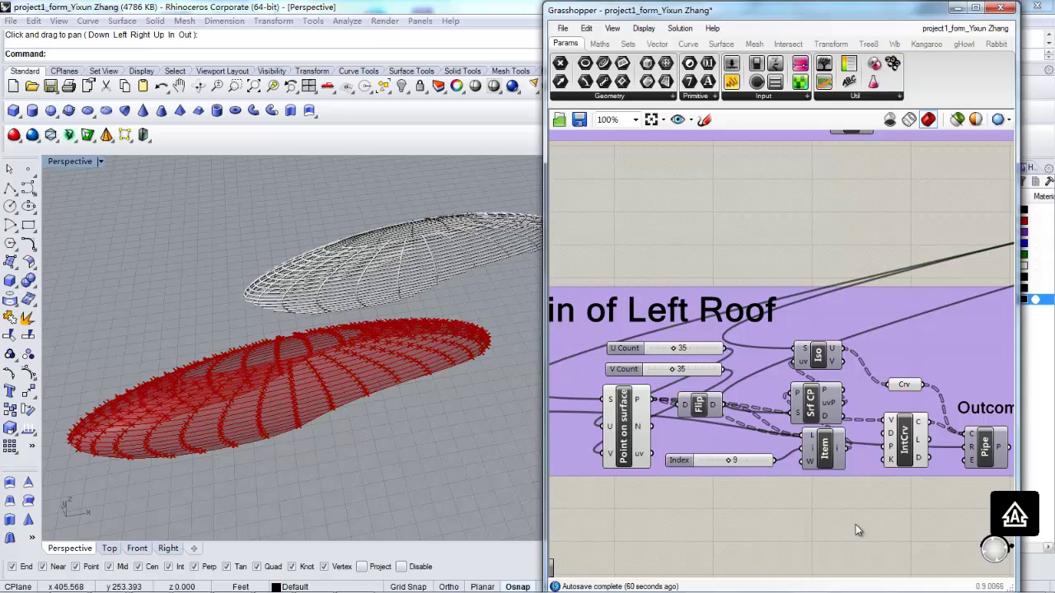
Highlight the geometry of the IntCrv and Crv components in the Skin of Left Roof group
click(904, 443)
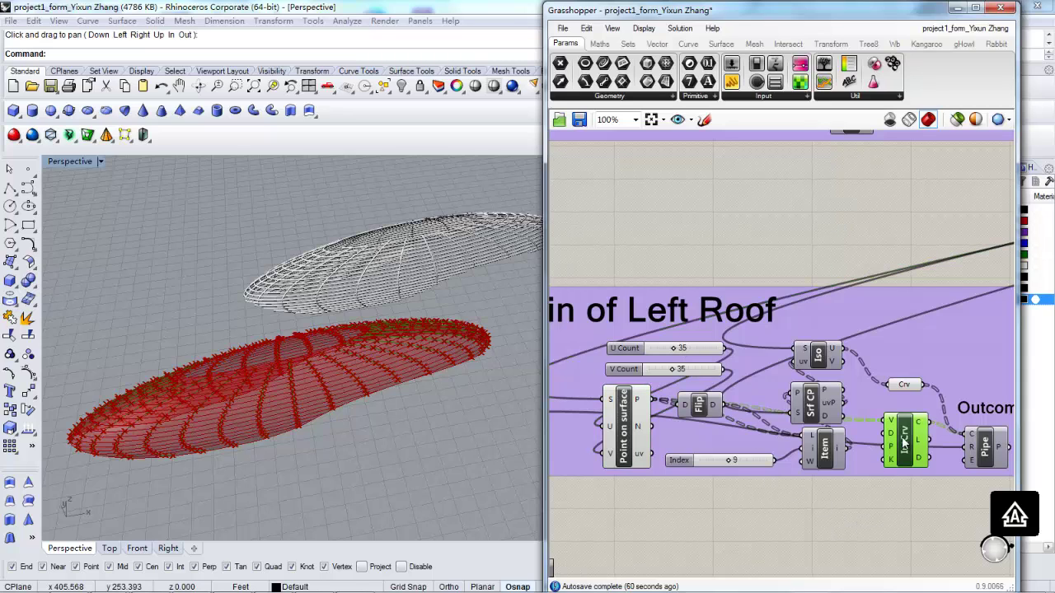
shift+click(902, 386)
click(815, 511)
Turn on the preview of the Pipe outcome component in the 1.3 Skin of Left Roof group
scroll(746, 503, down, 1)
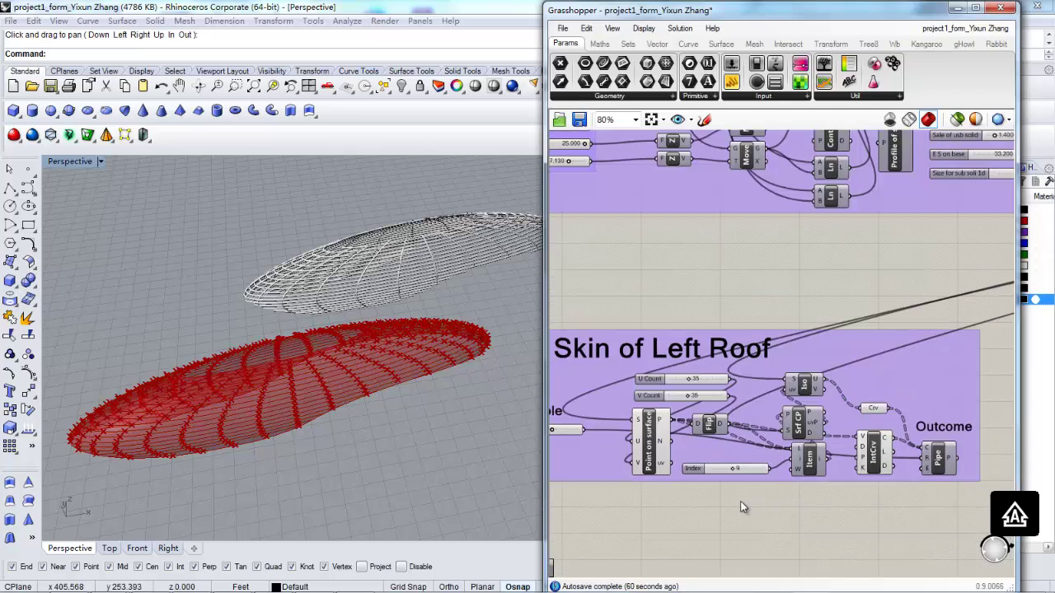
scroll(953, 479, up, 2)
click(931, 455)
right_click(932, 455)
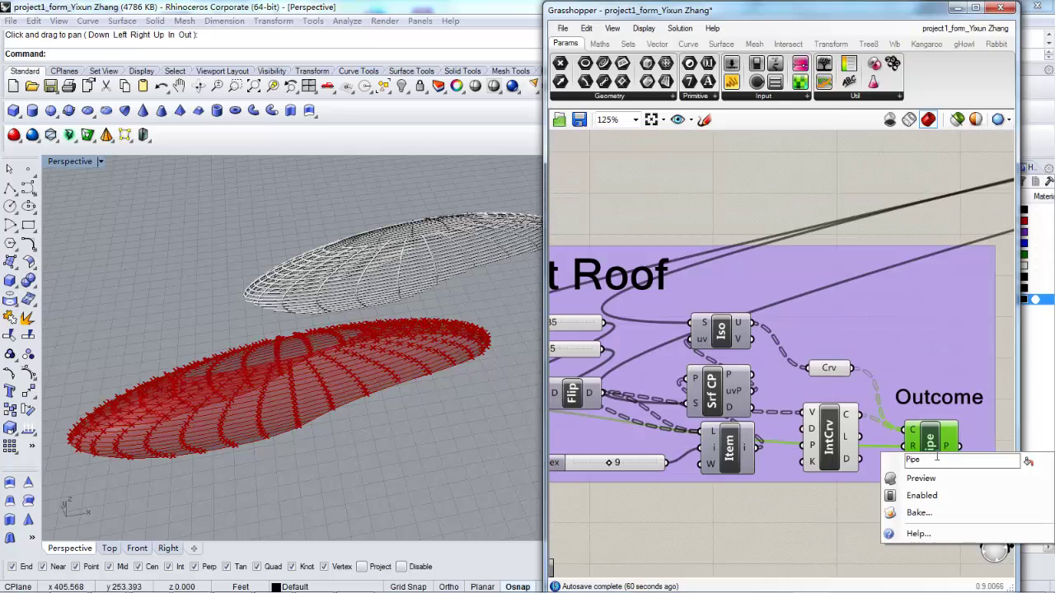
click(952, 485)
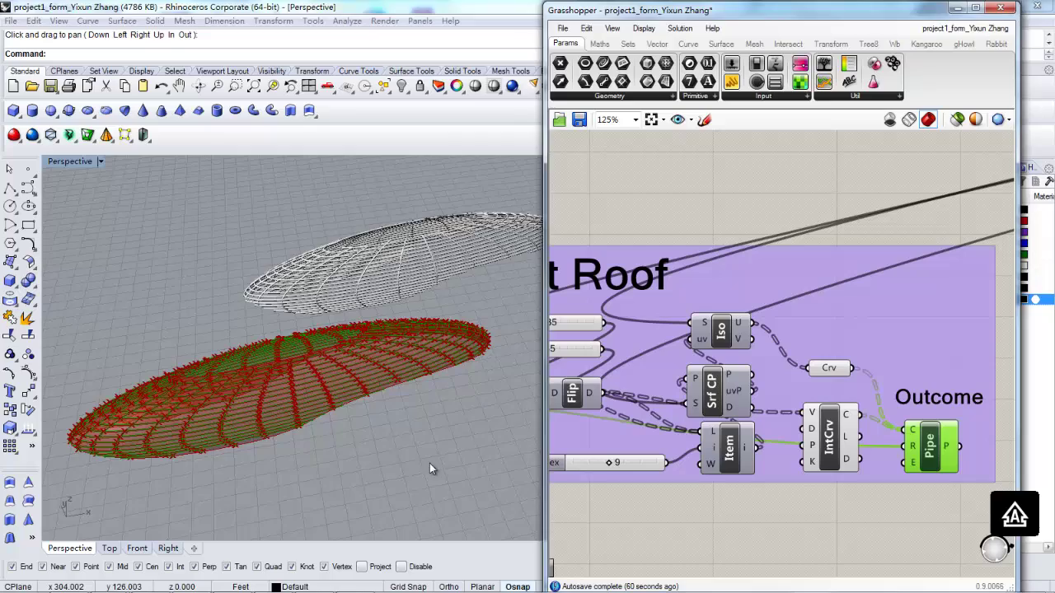
right_drag(429, 469, 487, 445)
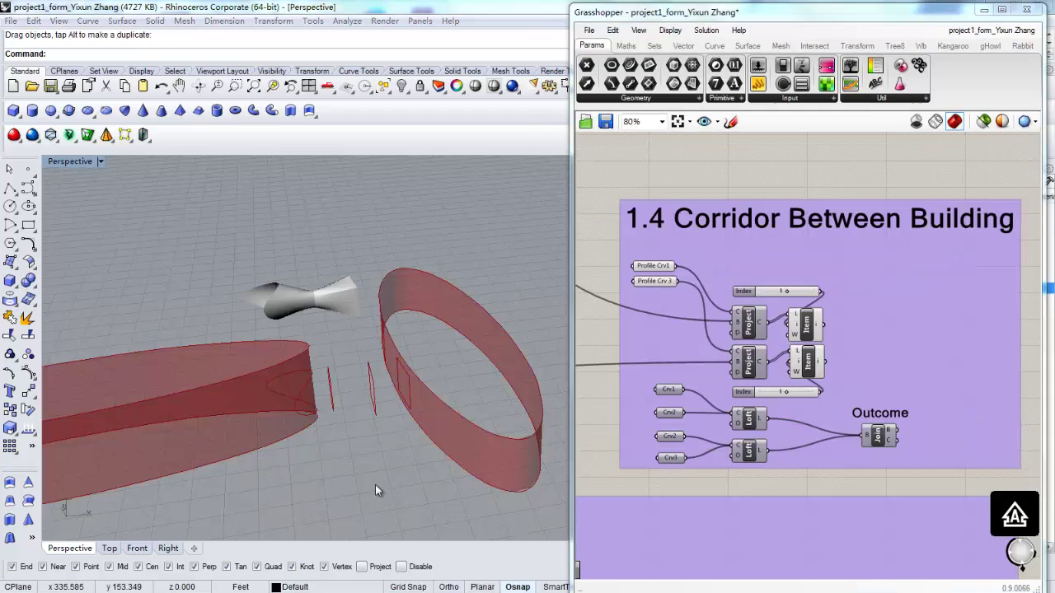
Inspect the two Project and two Loft components in the 1.4 Corridor Between Building group
mouse_move(375, 491)
right_down()
mouse_move(414, 464)
mouse_move(395, 494)
mouse_move(384, 483)
right_up()
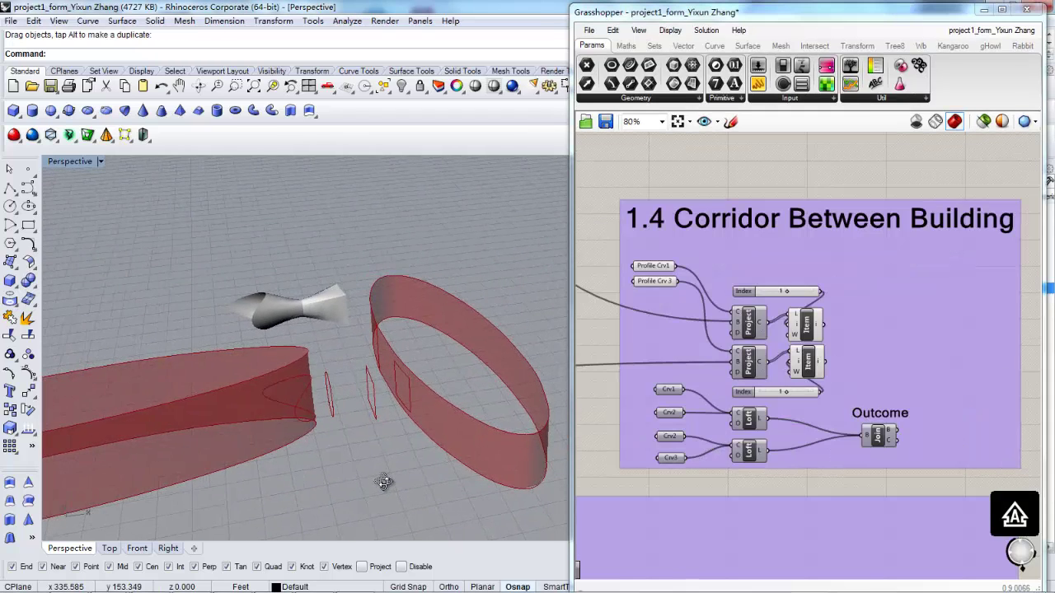
click(748, 323)
click(750, 361)
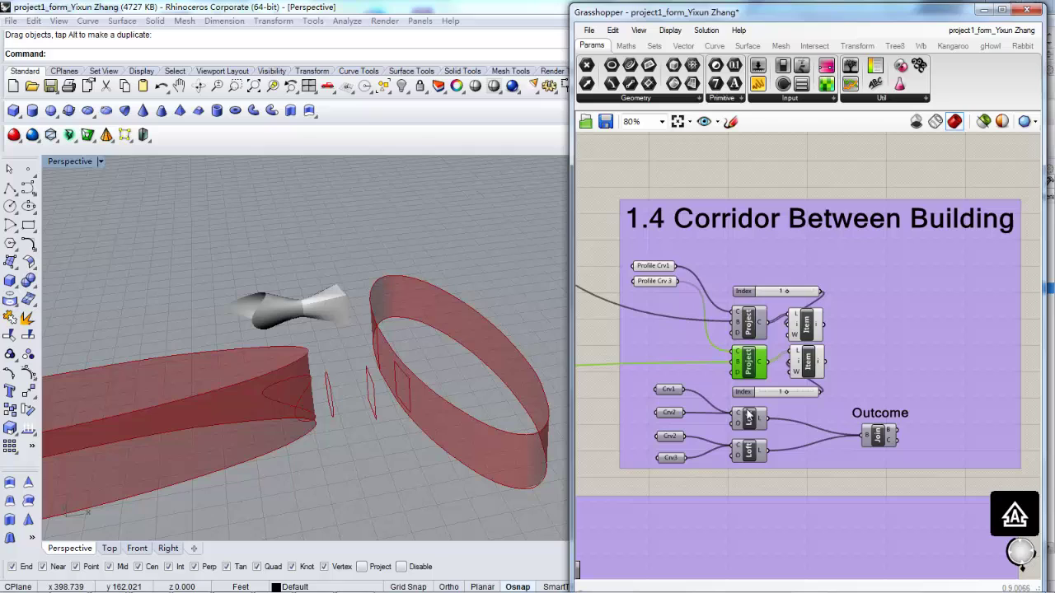
click(748, 419)
click(750, 453)
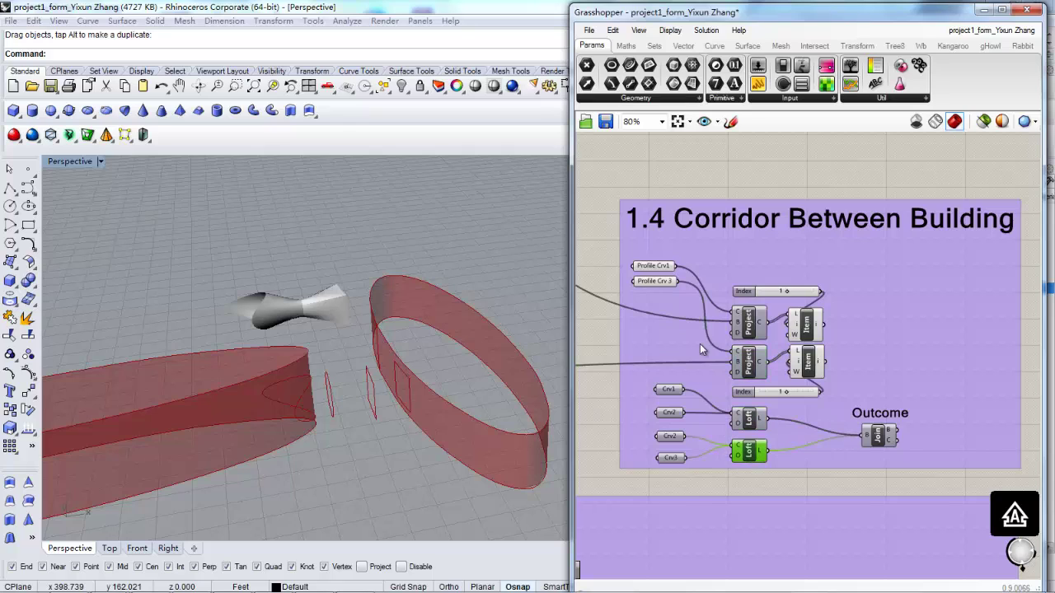
Highlight the Profile Crv1 and Profile Crv 3 inputs, the two Item components and both Lofts of the corridor
click(658, 268)
click(657, 283)
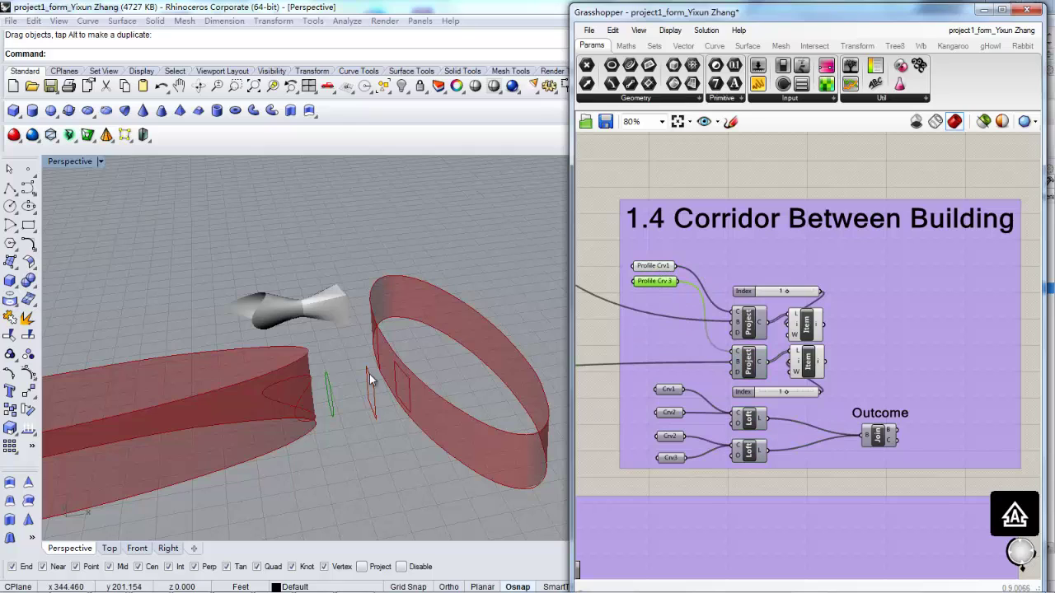
click(811, 330)
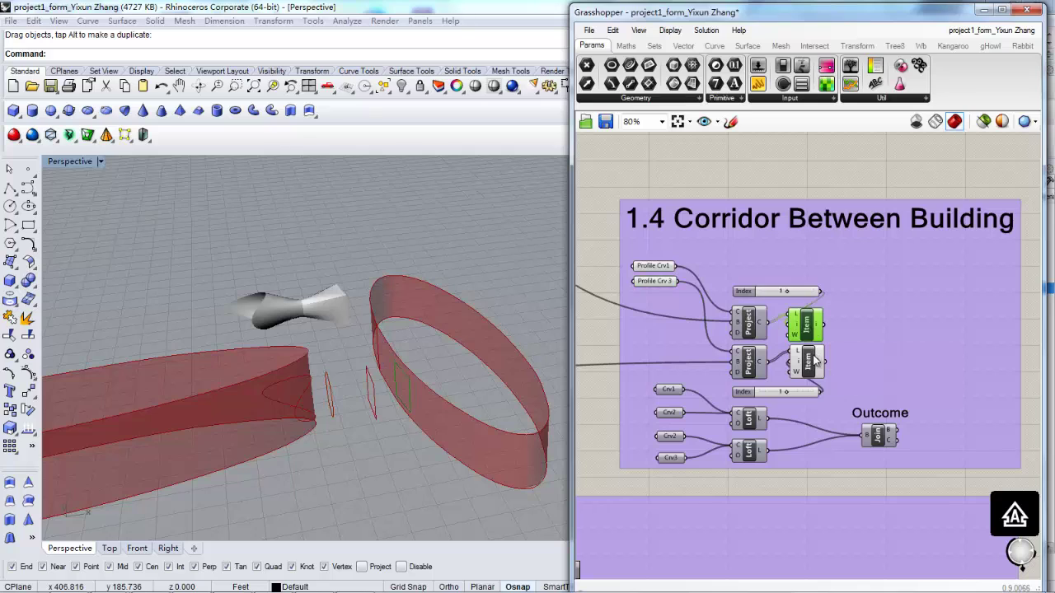
click(815, 360)
click(752, 421)
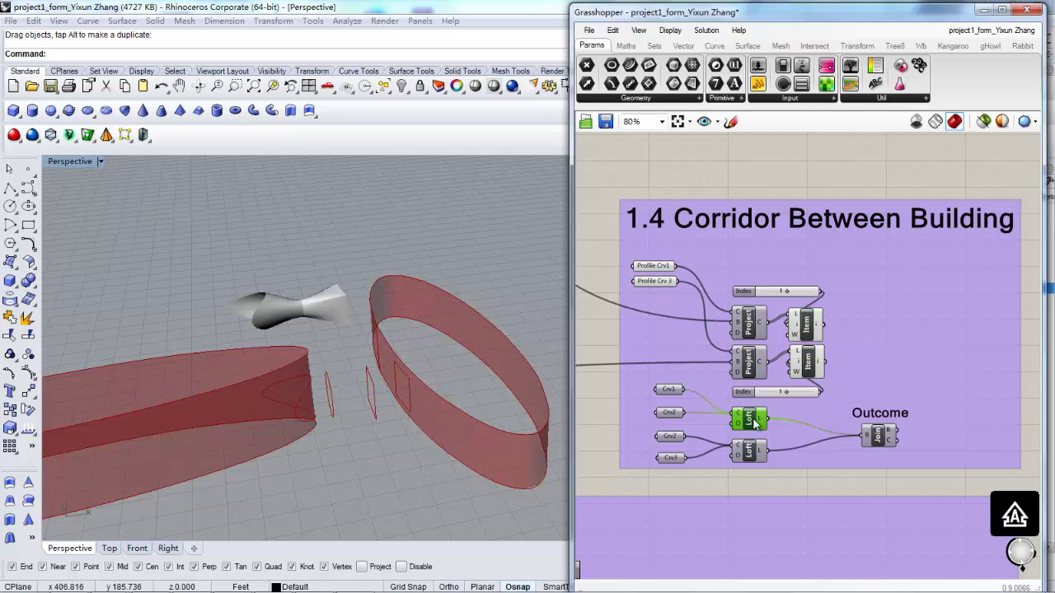
click(750, 453)
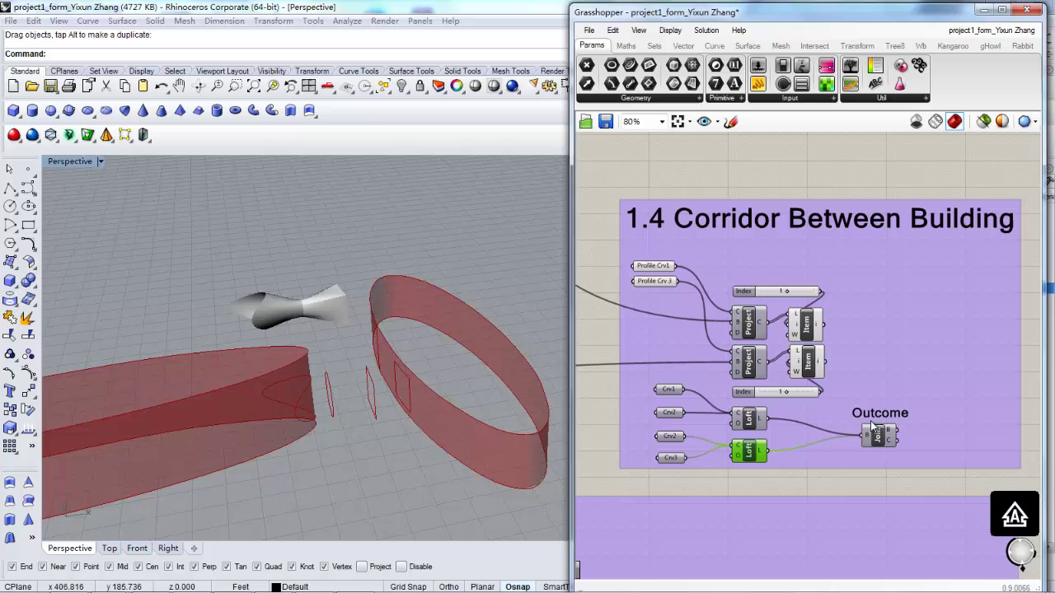
Toggle the preview of the Join outcome component in the 1.4 Corridor Between Building group
click(878, 439)
right_click(878, 439)
click(907, 463)
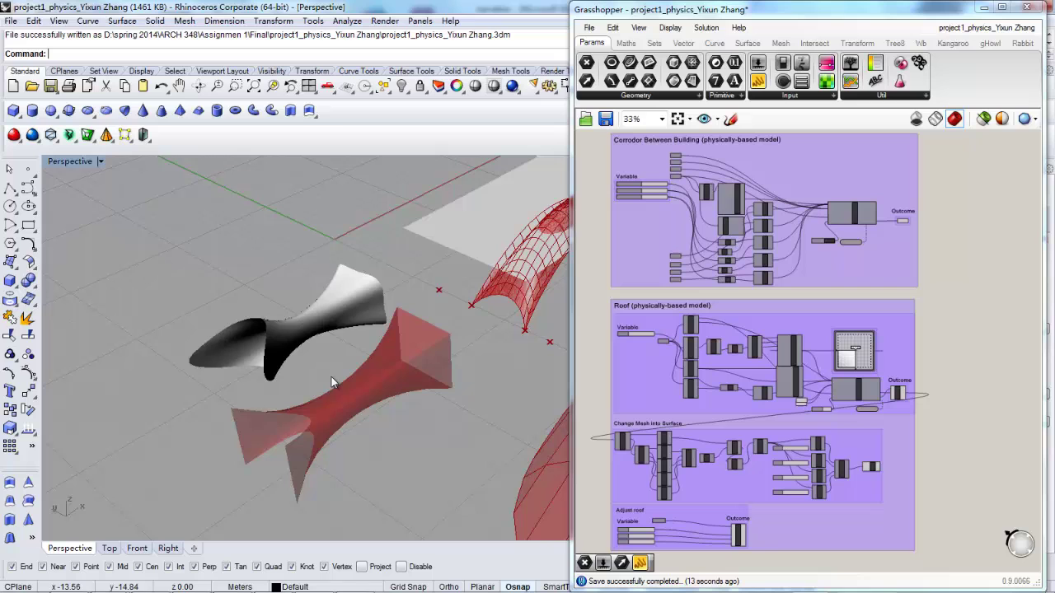
Save the physics model and examine the Springs, UForce and Kangaroo components of the physically-based corridor group
key(ctrl+s)
right_drag(664, 238, 689, 321)
scroll(738, 271, up, 5)
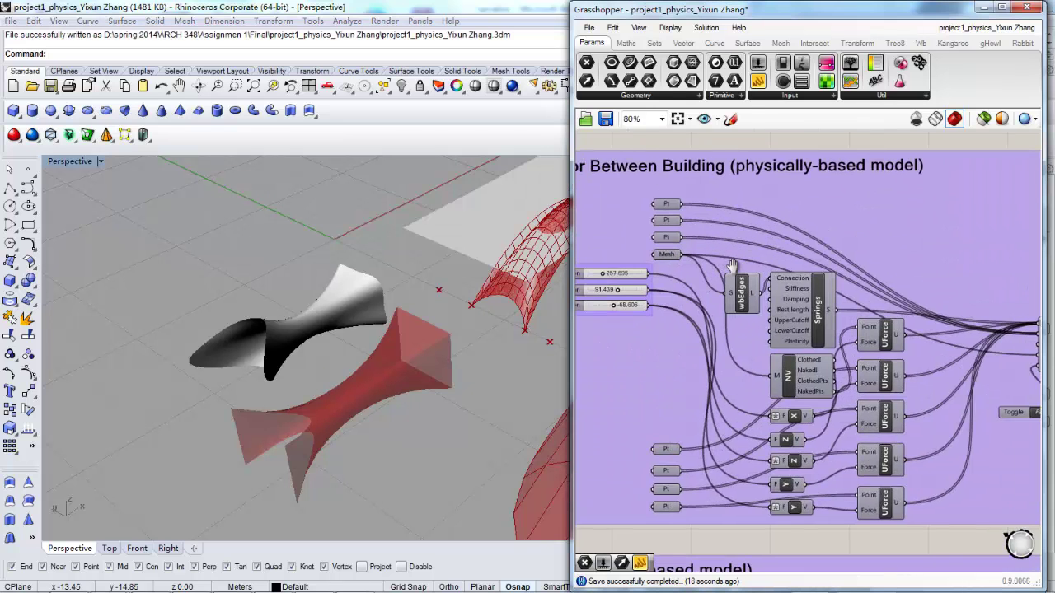
click(788, 313)
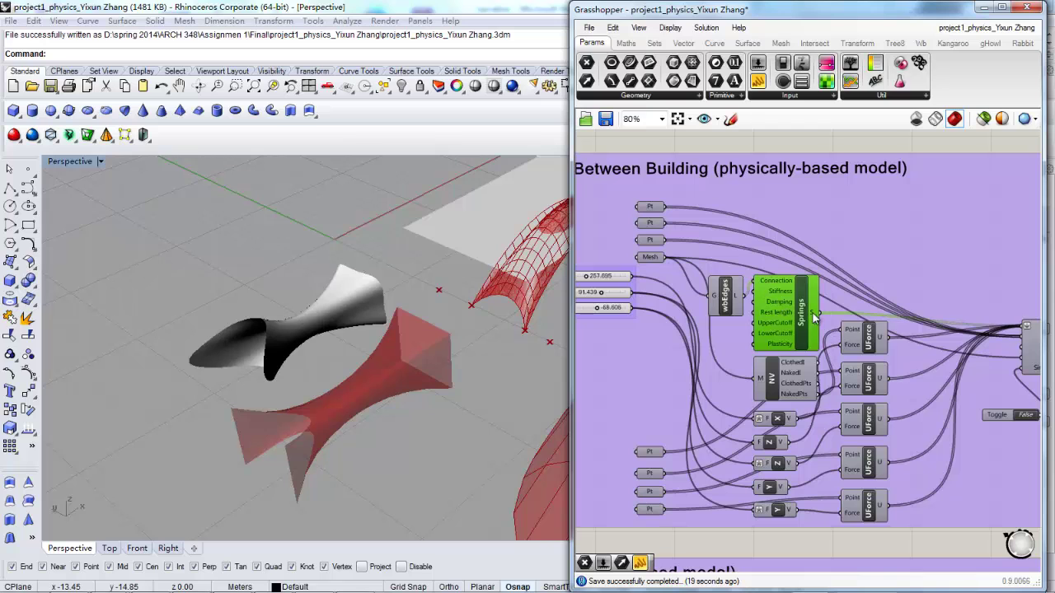
right_drag(815, 317, 807, 296)
click(842, 310)
right_drag(882, 323, 805, 318)
click(962, 325)
scroll(966, 328, down, 4)
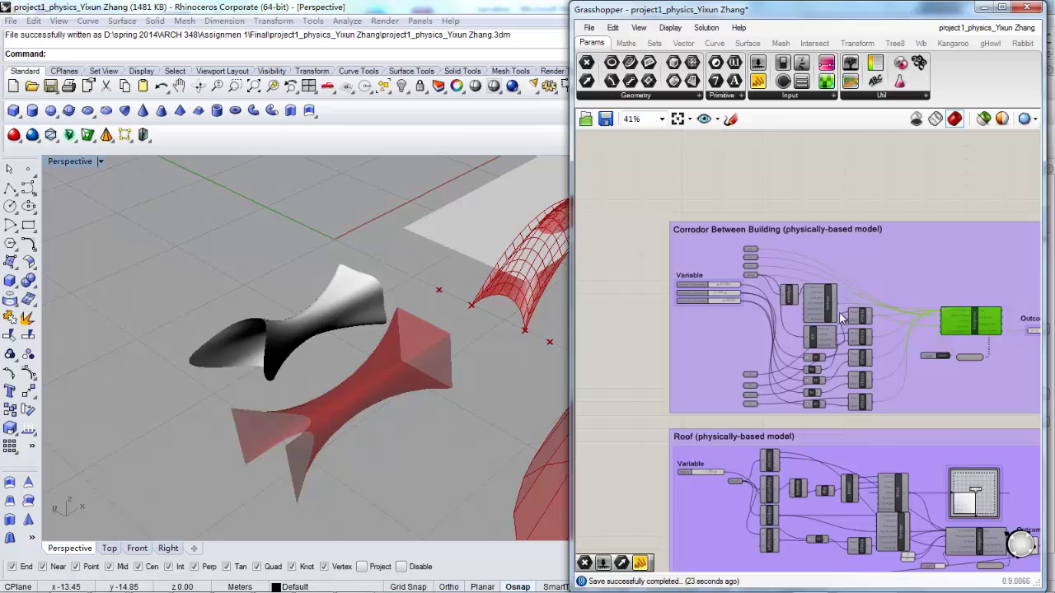
Restart the corridor's Kangaroo simulation by switching its SimulationReset toggle to True and back to False
scroll(837, 324, up, 5)
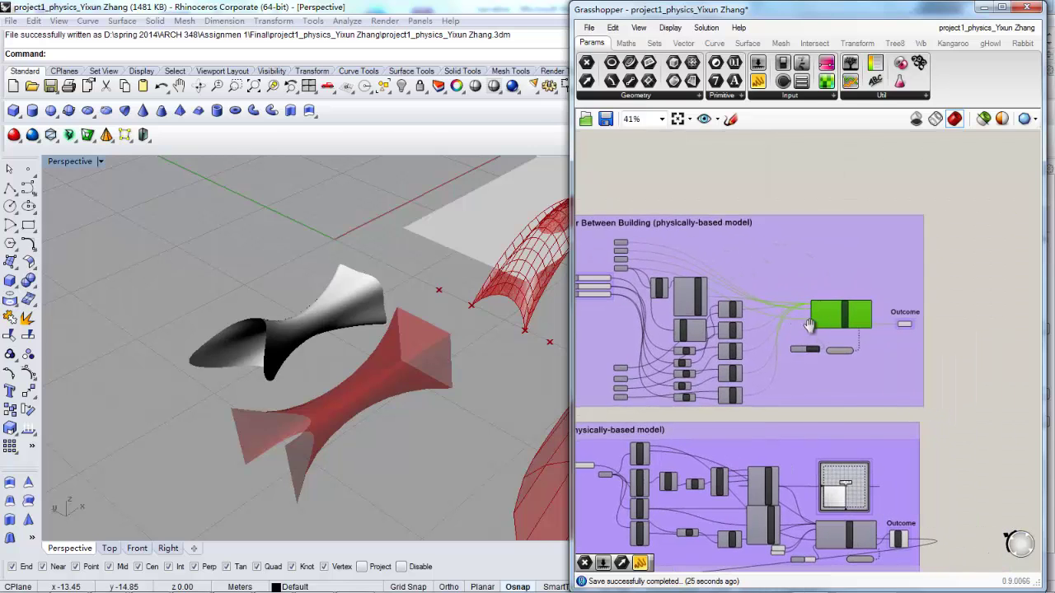
double_click(803, 363)
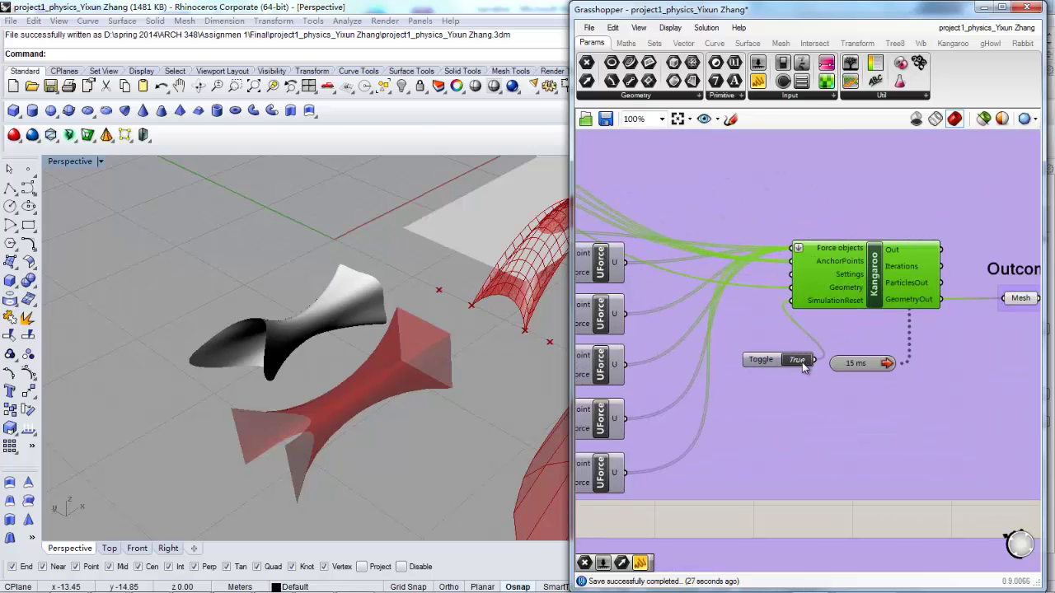
double_click(801, 362)
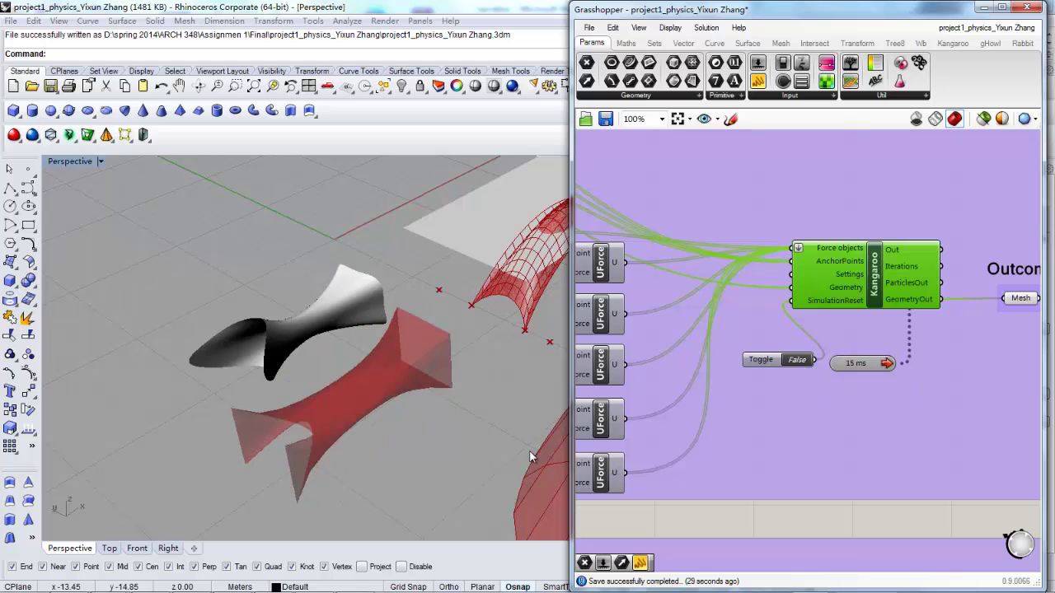
right_click(488, 460)
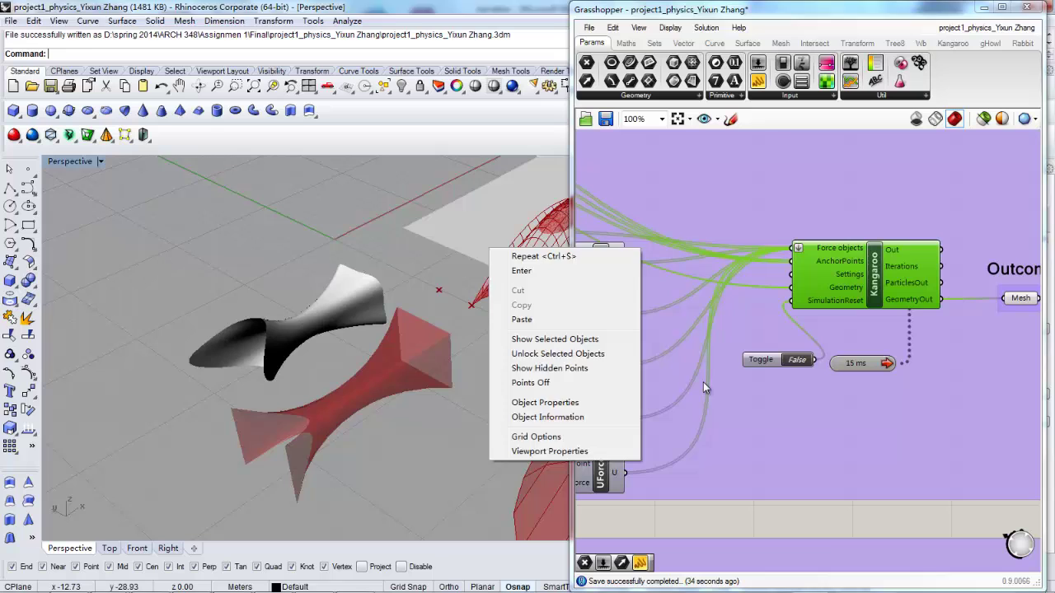
right_click(703, 381)
click(715, 220)
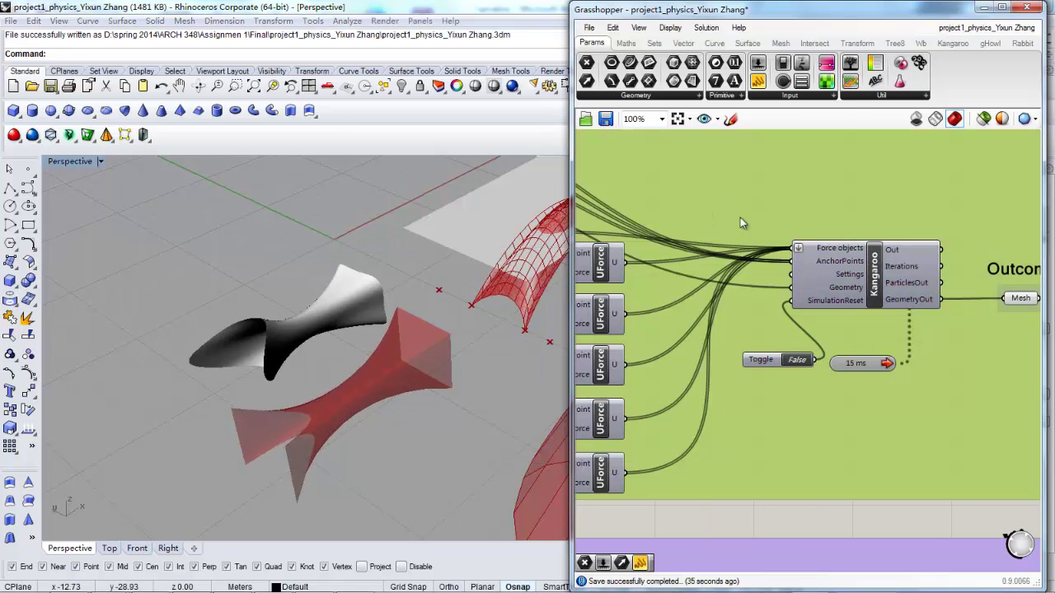
Examine the wind-driven roof mesh of the Roof (physically-based model) group from several angles
scroll(740, 223, down, 6)
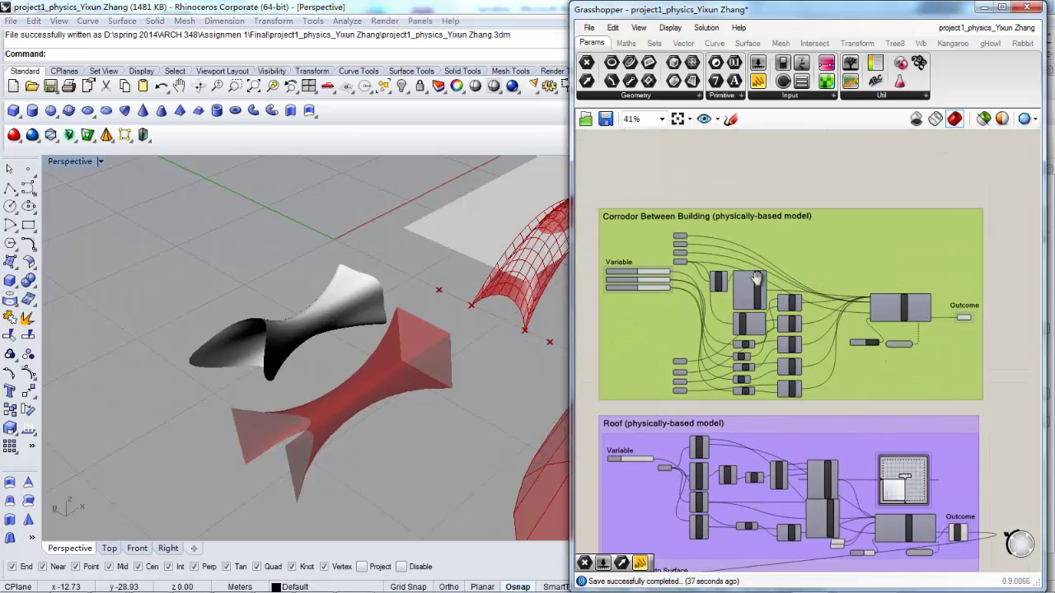
scroll(642, 290, up, 4)
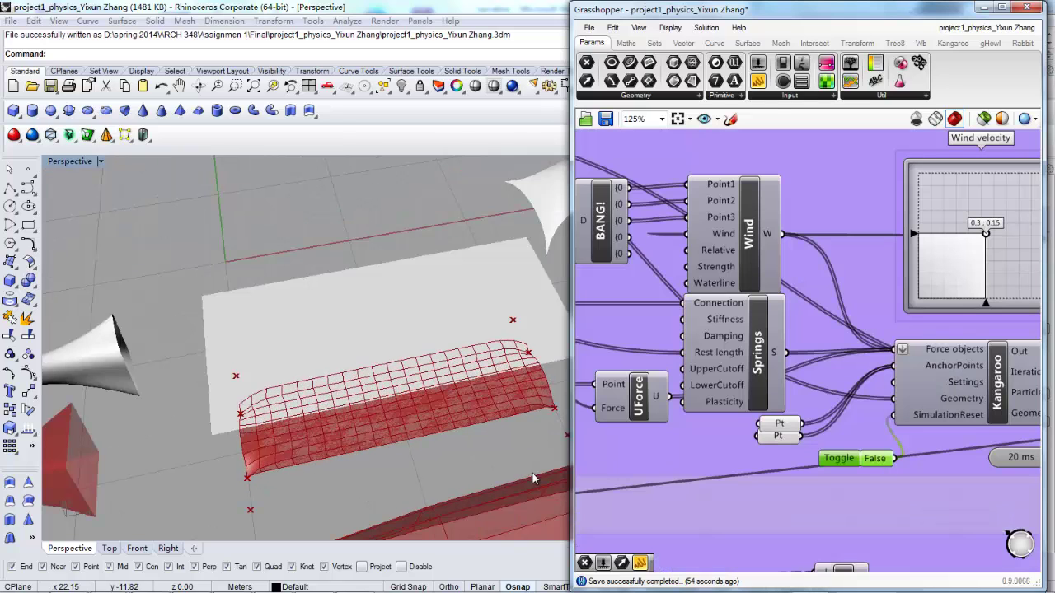
right_drag(470, 473, 500, 451)
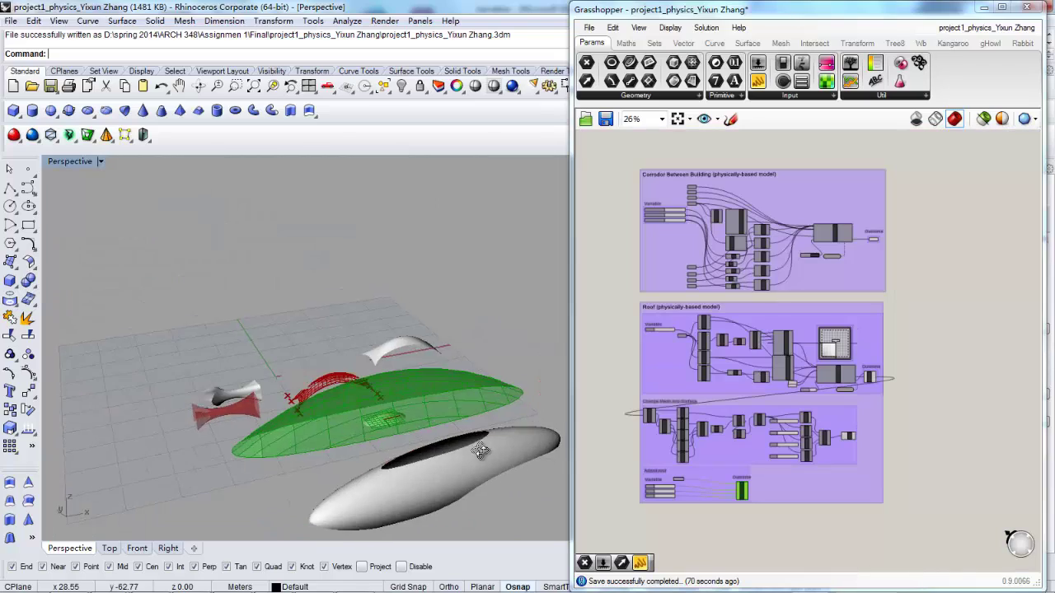
right_drag(470, 488, 520, 398)
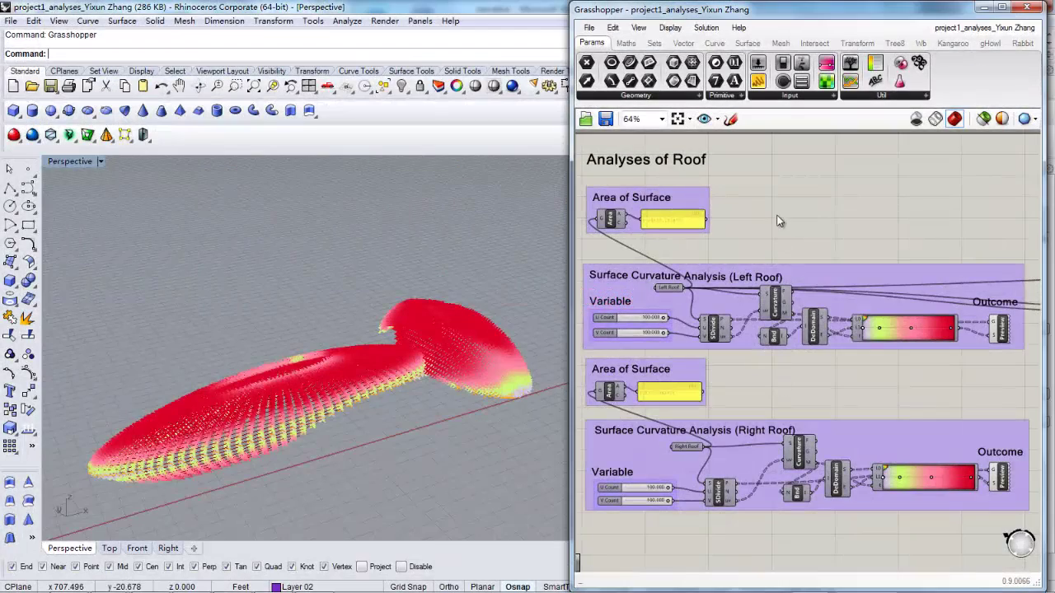
Examine the surface curvature analyses by highlighting the Preview outcome components of the left and right roofs
right_drag(769, 217, 791, 202)
scroll(787, 276, up, 2)
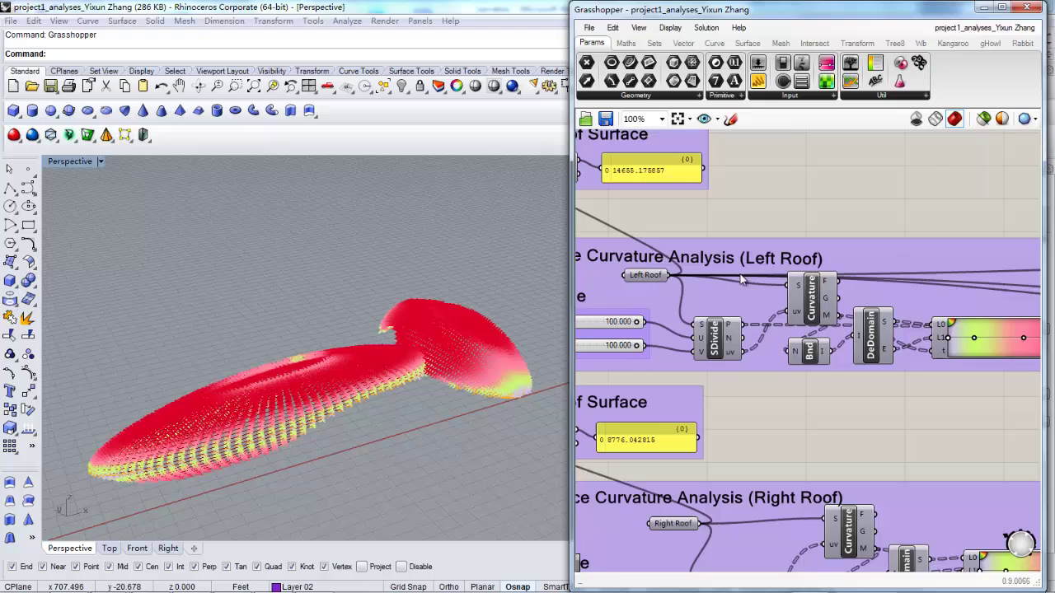
right_drag(745, 277, 626, 269)
right_drag(899, 304, 706, 299)
right_drag(879, 375, 871, 290)
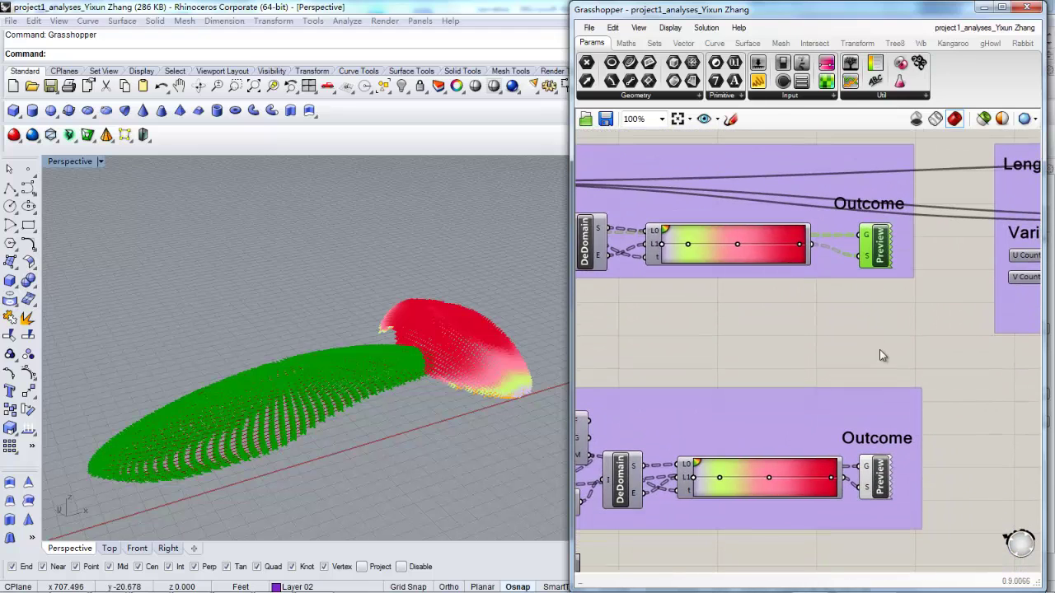
click(879, 351)
click(876, 466)
click(879, 383)
right_drag(420, 476, 375, 433)
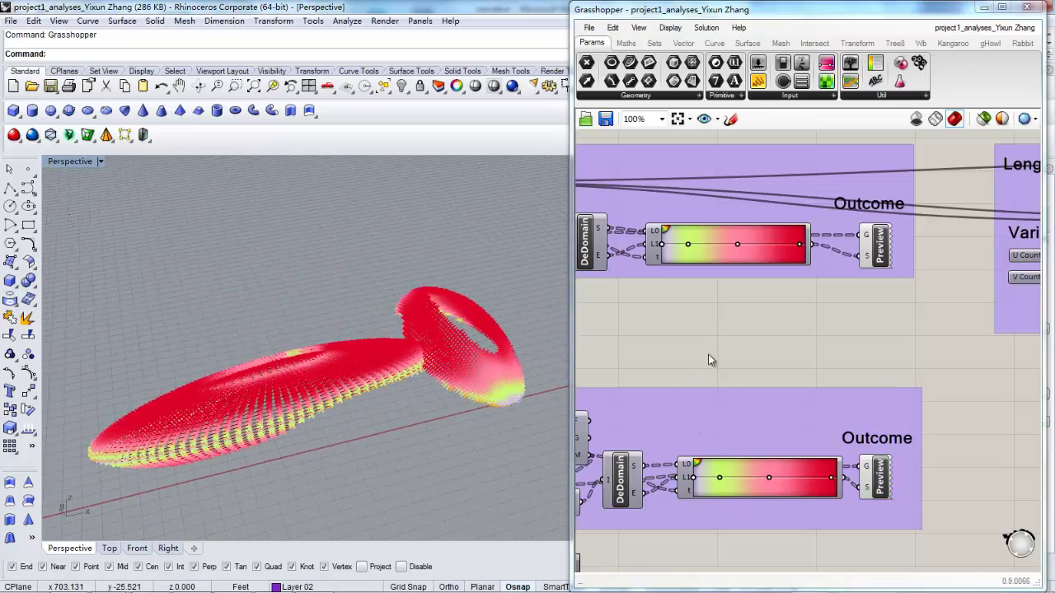
Examine the Area of Surface panels for both roofs in the Analyses of Roof section
scroll(752, 369, down, 4)
right_drag(715, 334, 845, 411)
scroll(703, 331, up, 4)
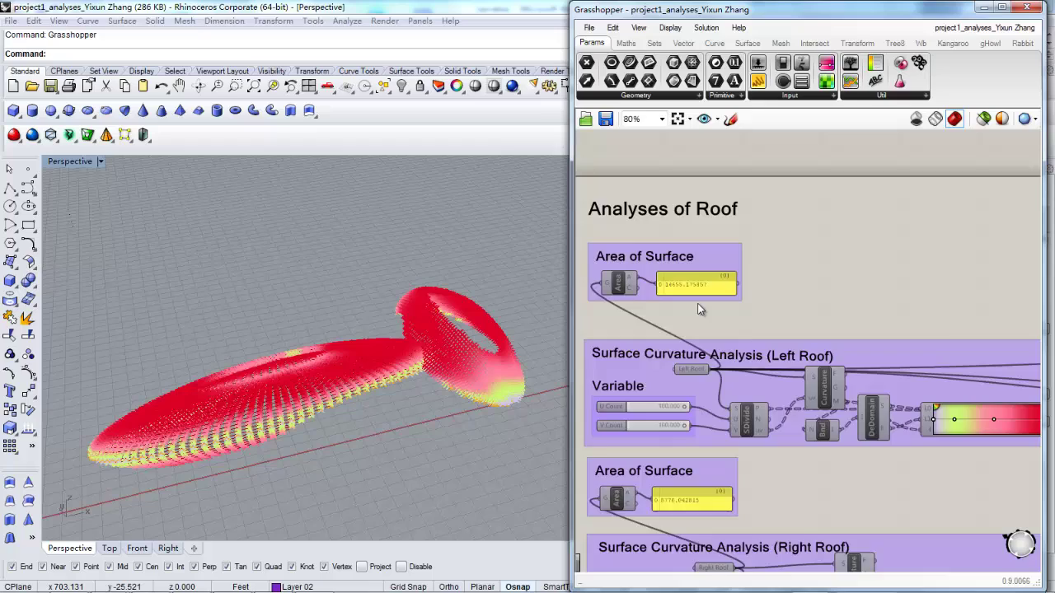
scroll(703, 330, down, 4)
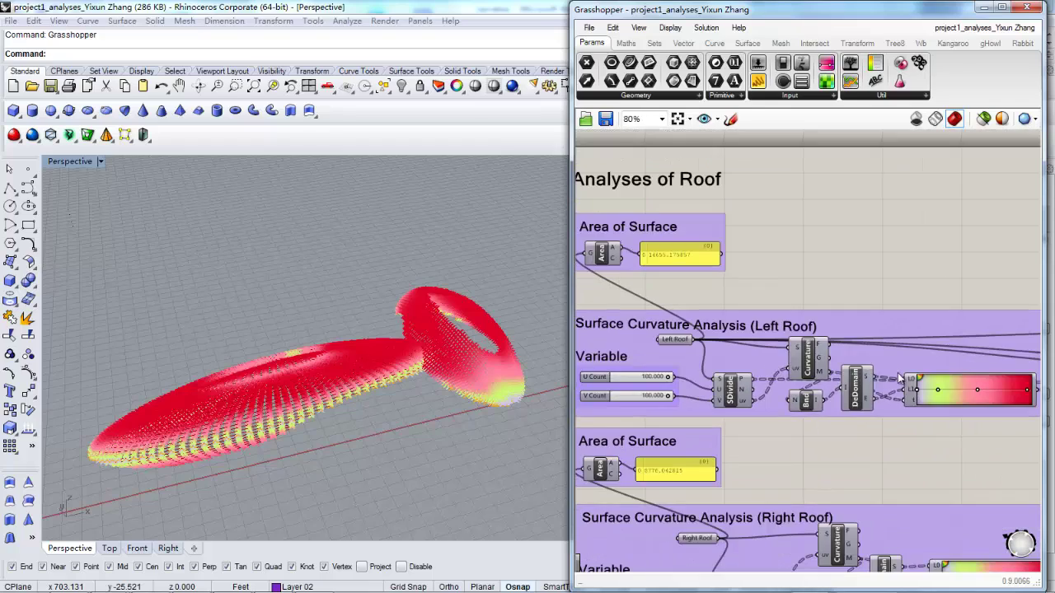
Examine the curve length analysis group through to its Len components and output panels
scroll(483, 421, down, 2)
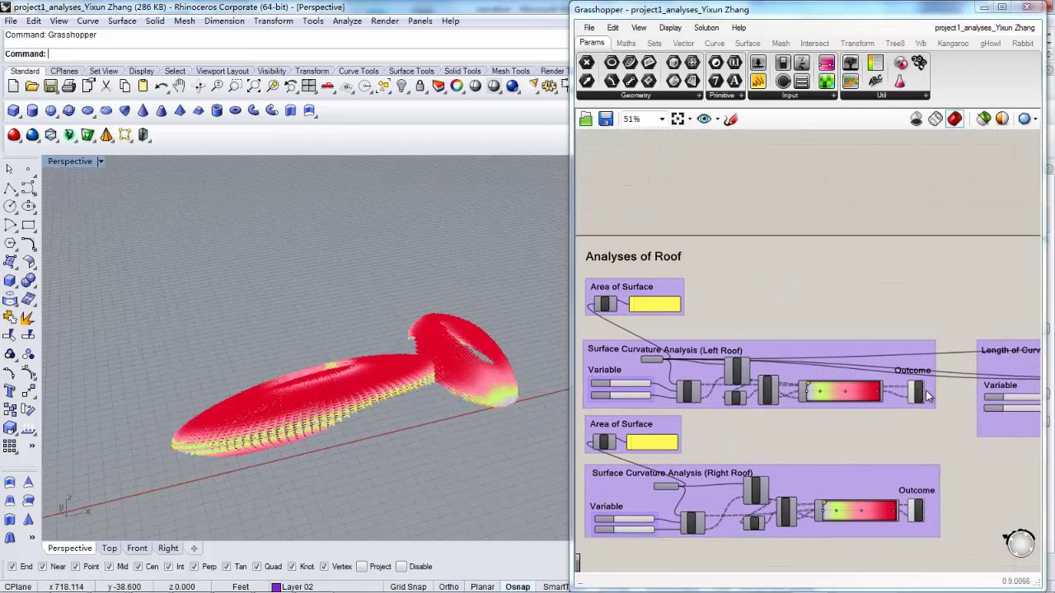
right_drag(930, 394, 762, 416)
scroll(1011, 403, up, 2)
right_drag(1009, 399, 746, 393)
right_drag(881, 400, 759, 400)
scroll(856, 416, up, 2)
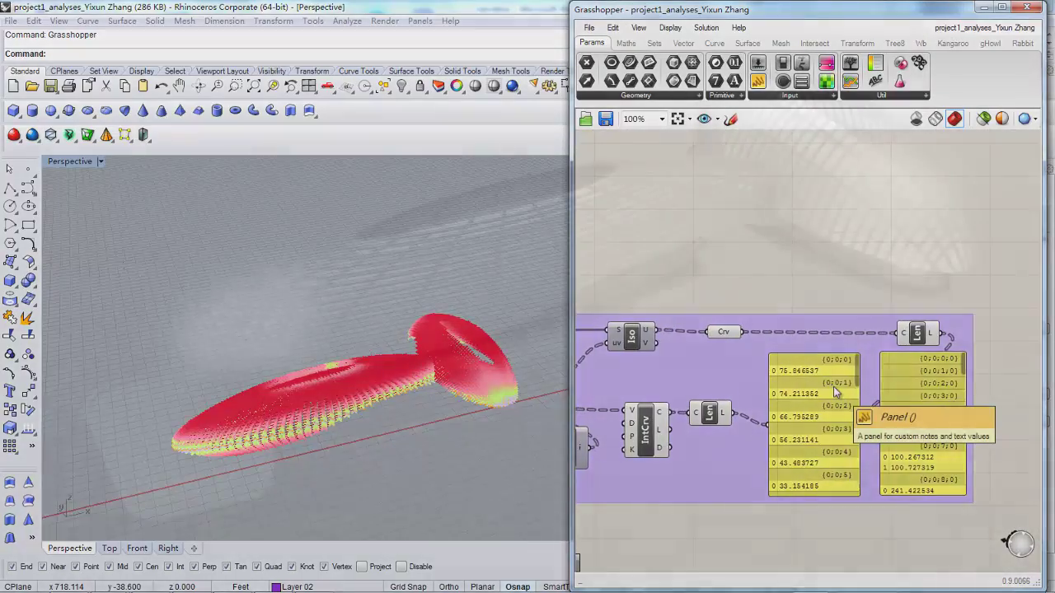